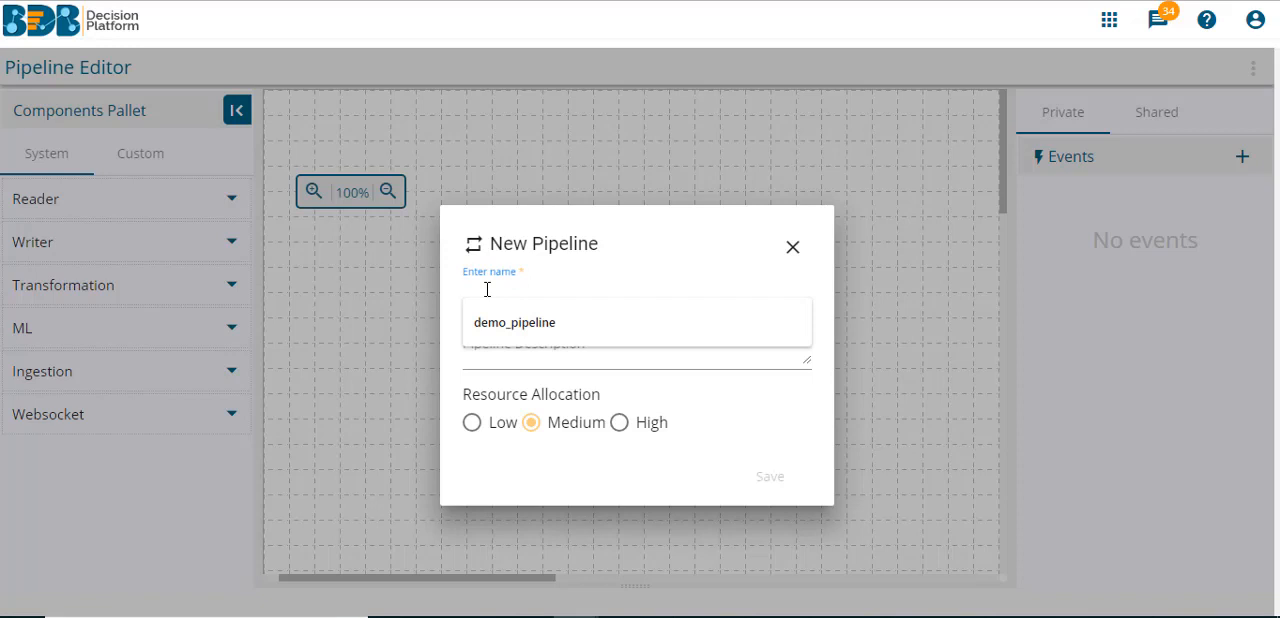
- Create a new pipeline named test_pipeline1 with Medium resource allocation and save it
type("test")
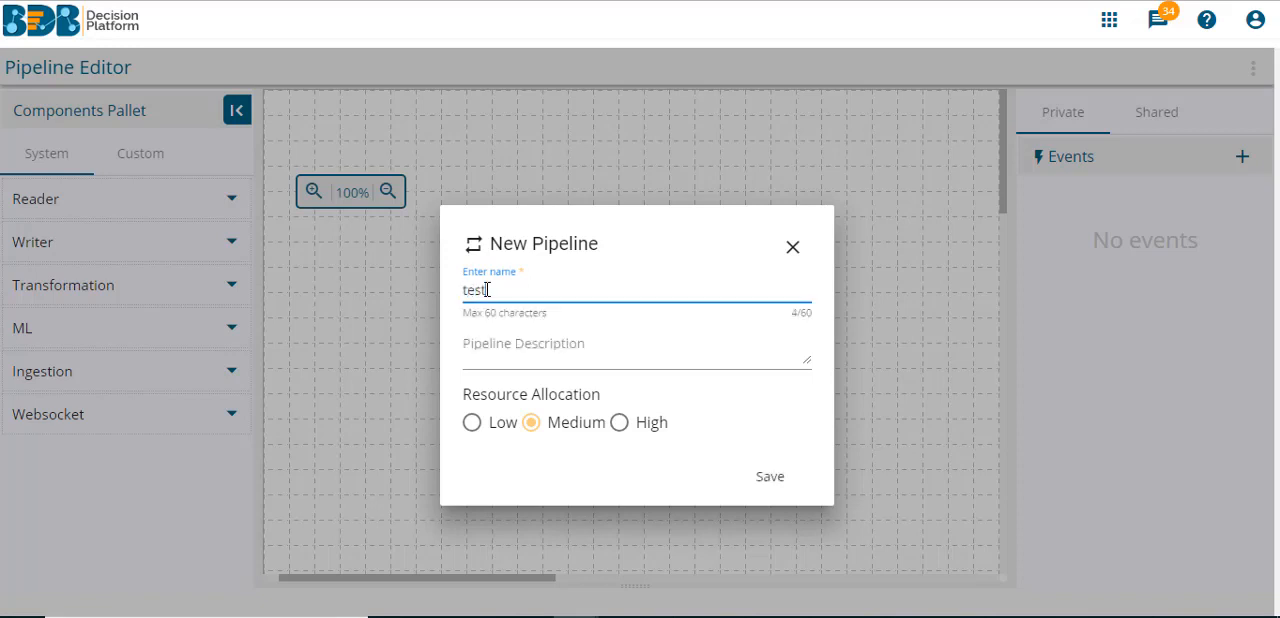
type(" pipel")
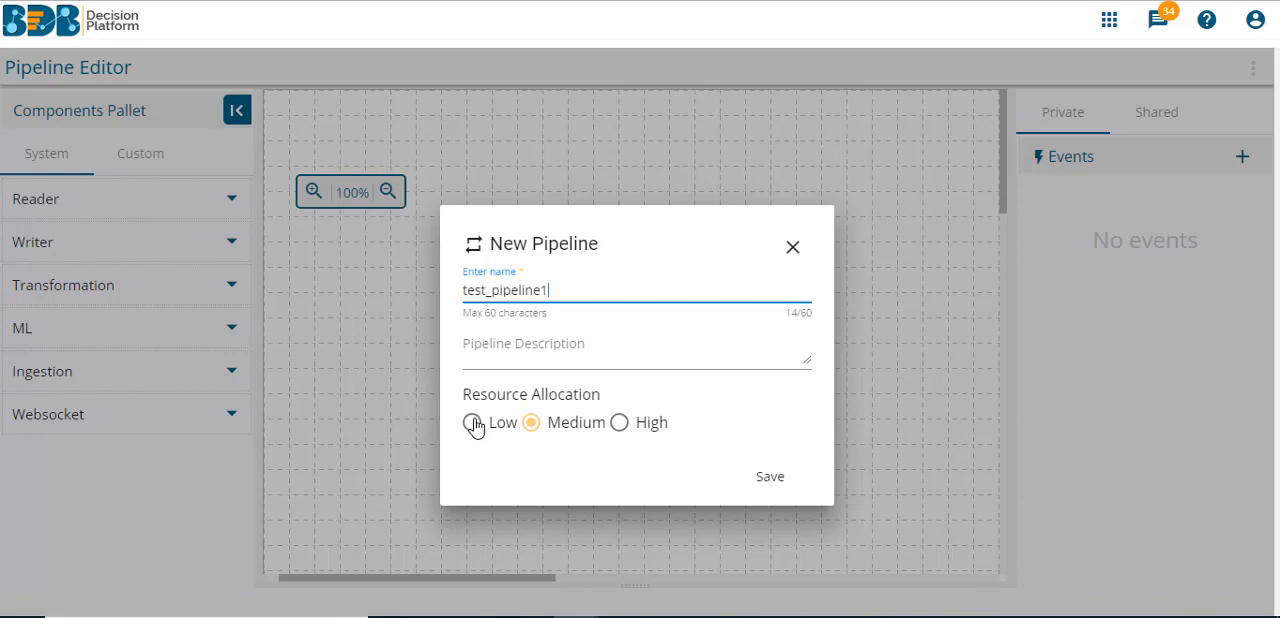
left_click(770, 480)
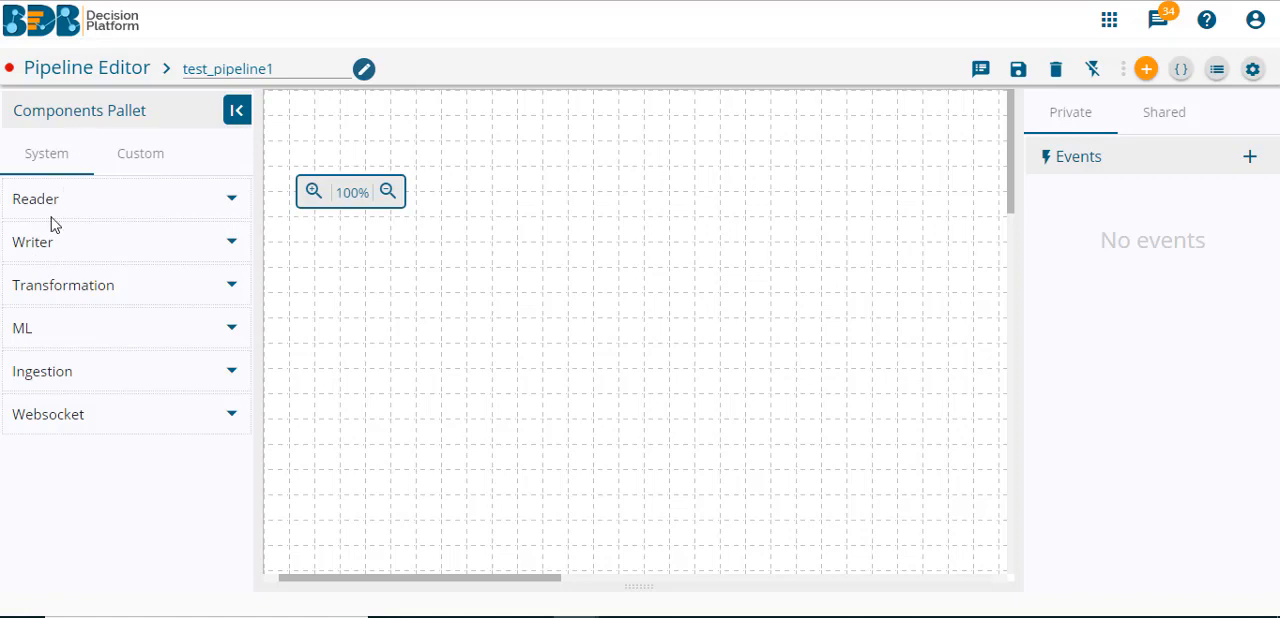
- Examine the components offered in the system Reader, Writer, Transformation, ML, Ingestion and Websocket categories
left_click(88, 212)
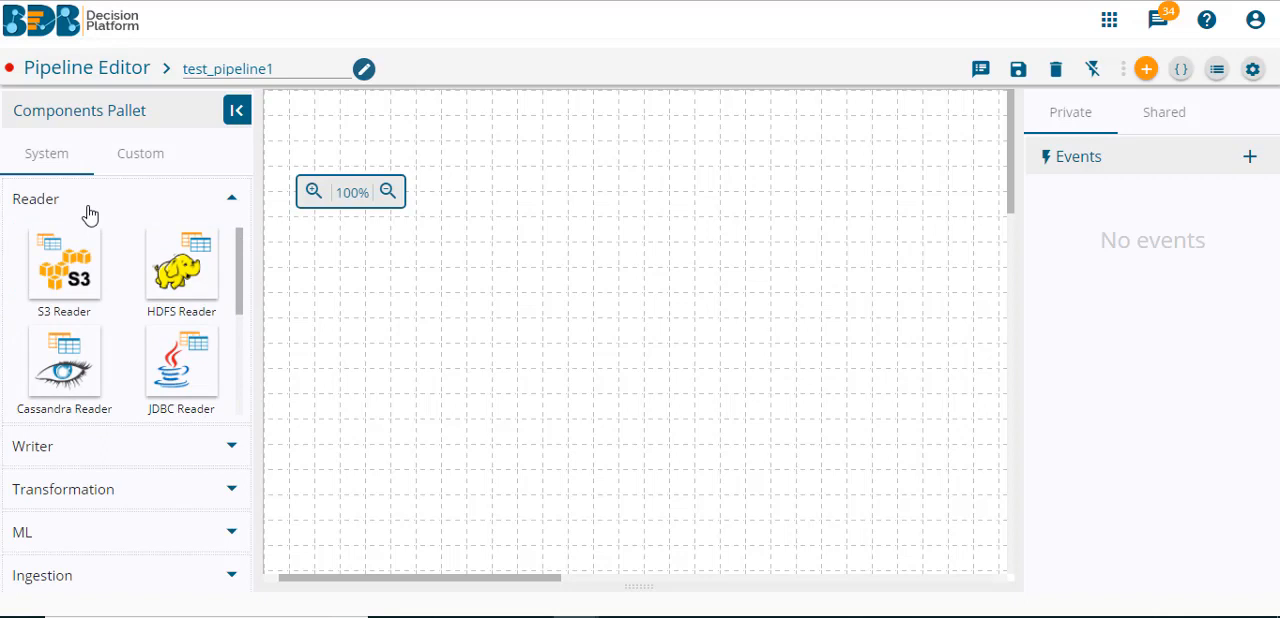
left_click(90, 214)
left_click(88, 243)
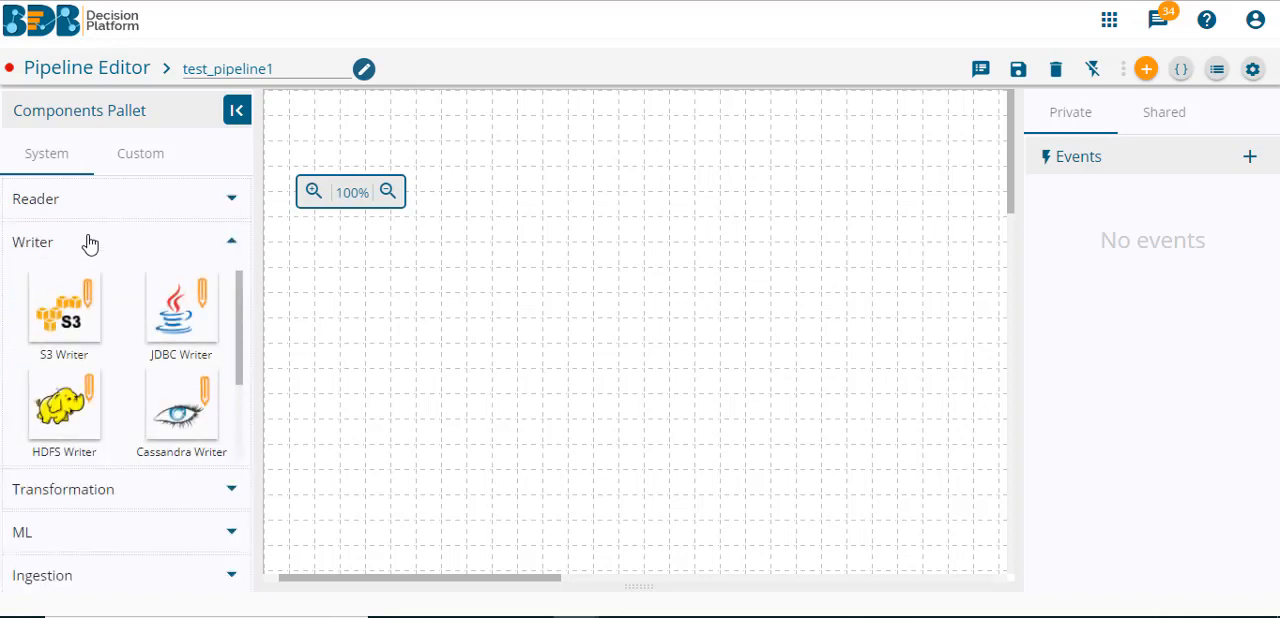
left_click(89, 243)
left_click(98, 288)
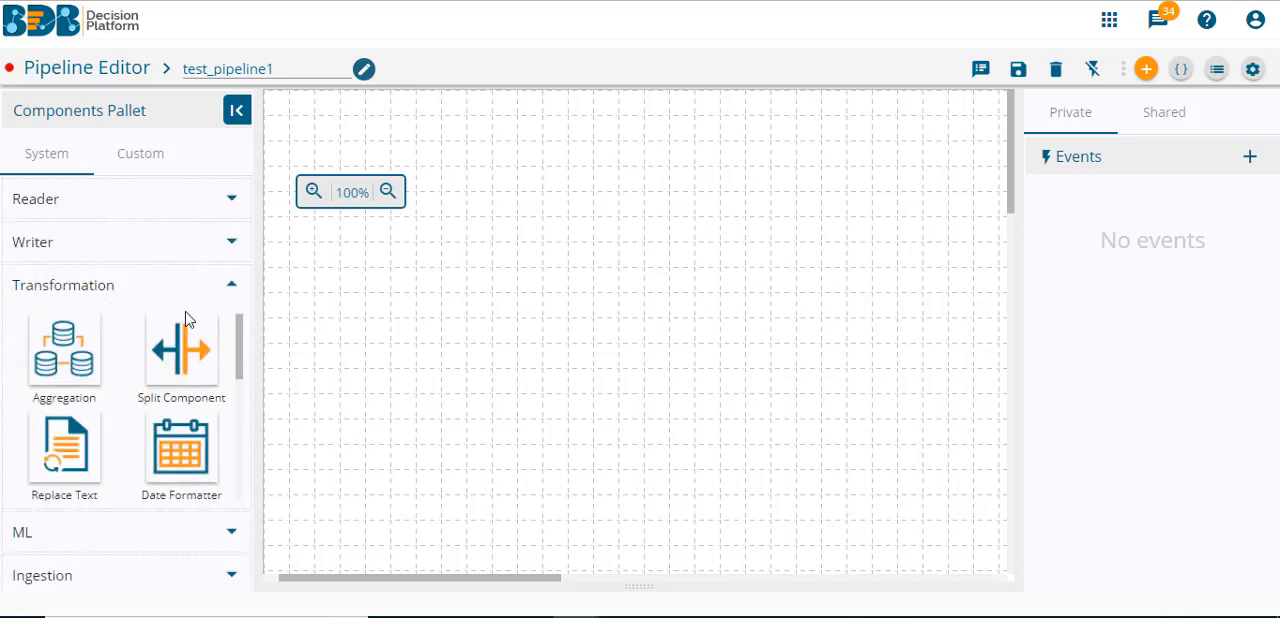
left_click_drag(241, 338, 240, 371)
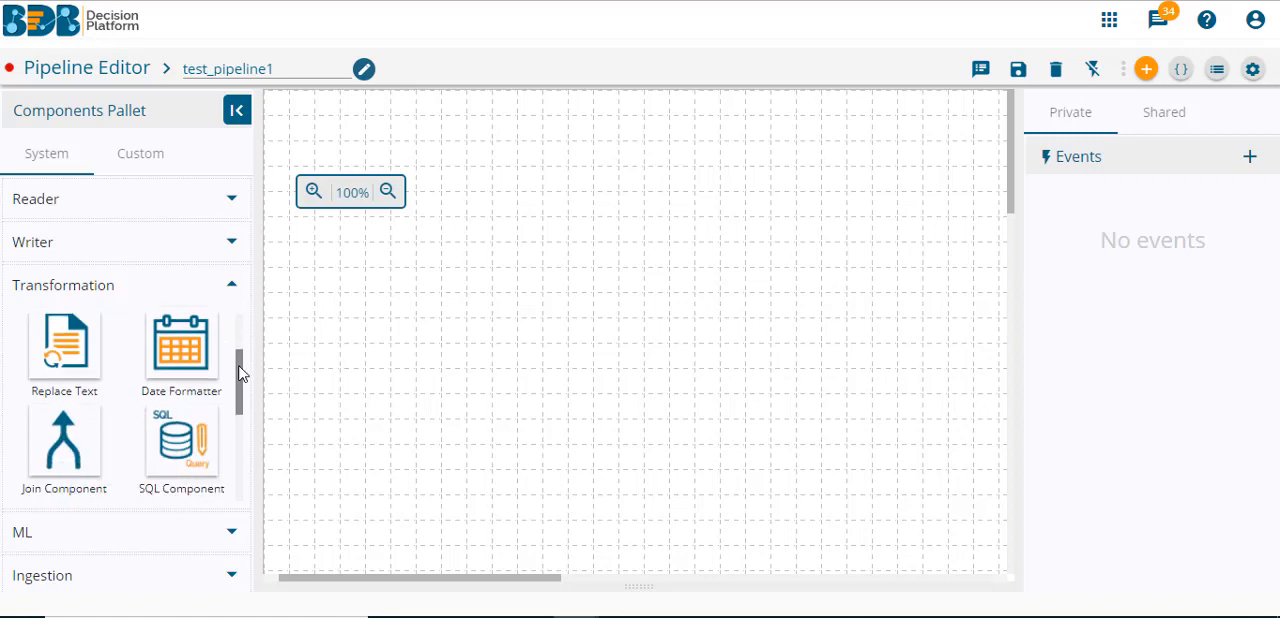
left_click(232, 290)
left_click(203, 340)
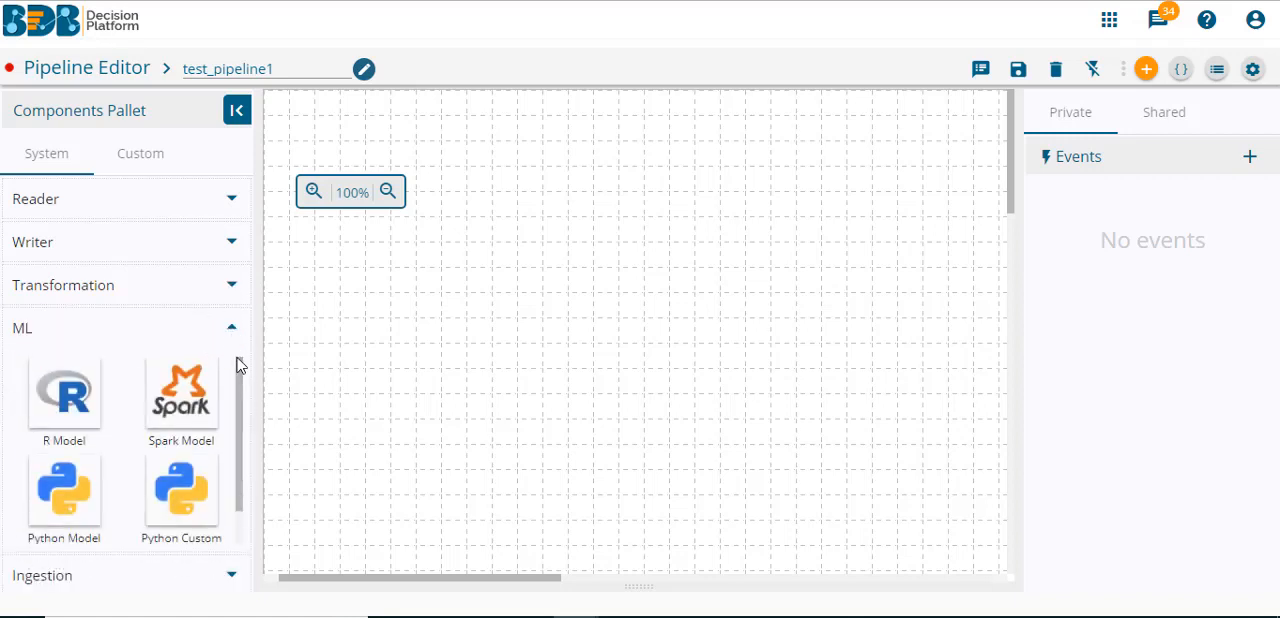
left_click_drag(240, 372, 240, 400)
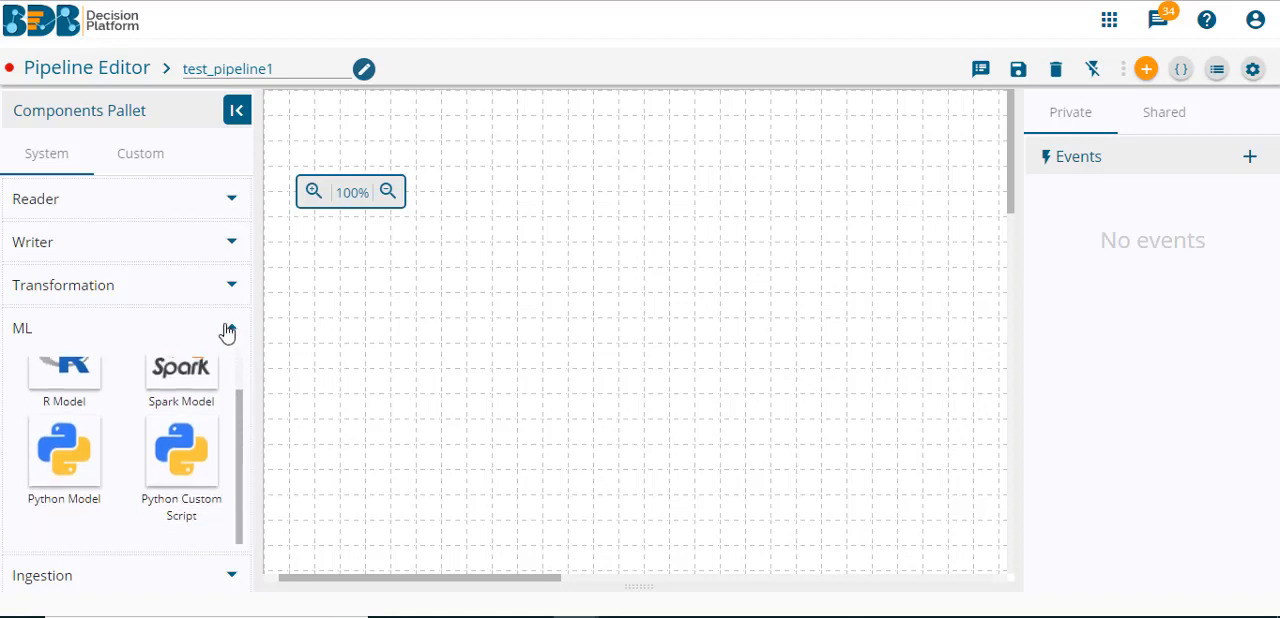
left_click(230, 328)
left_click(210, 374)
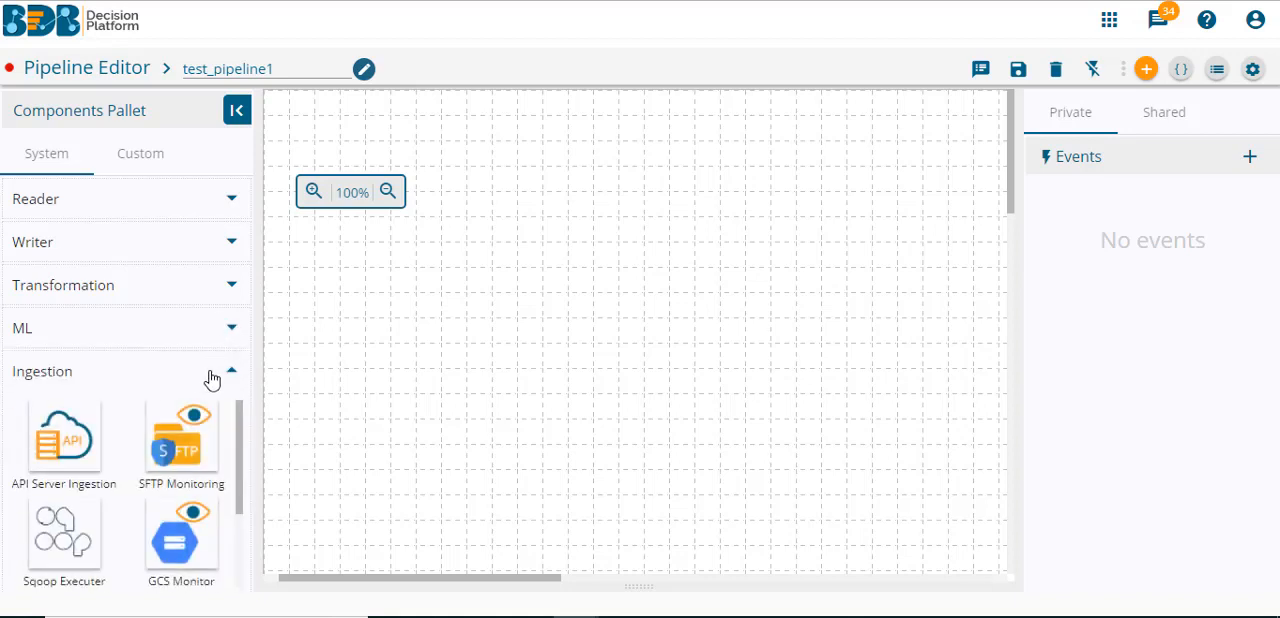
left_click(228, 377)
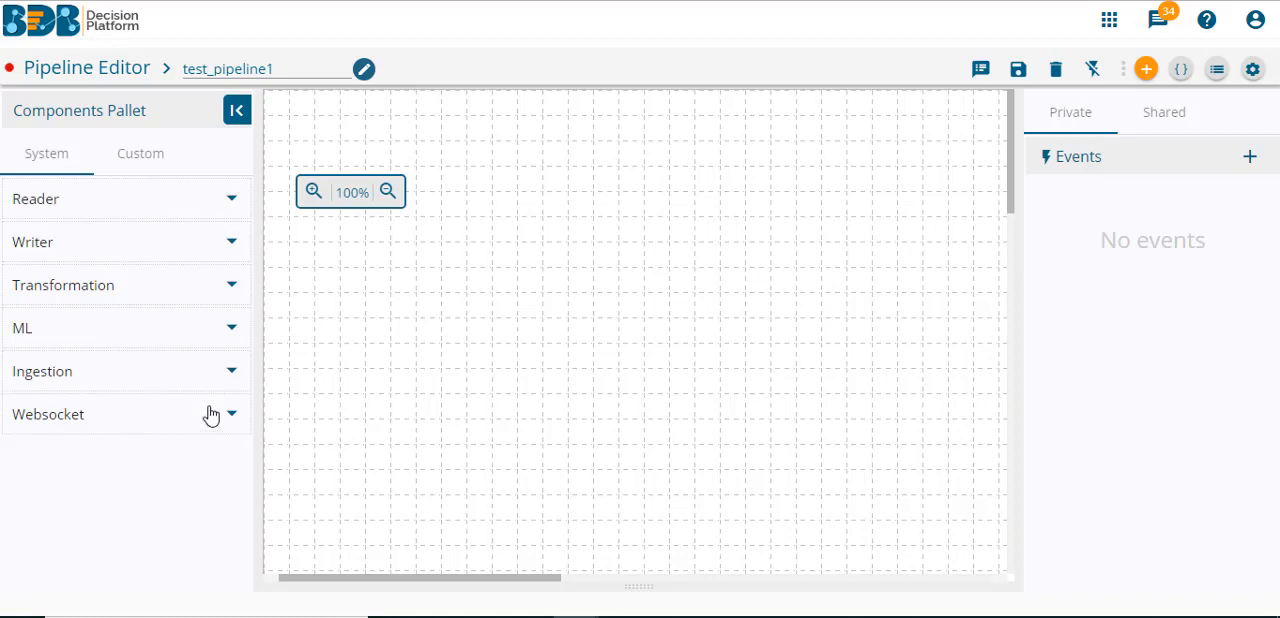
left_click(209, 416)
left_click(209, 422)
- Examine the custom component categories and the system Writer and Reader components
left_click(157, 160)
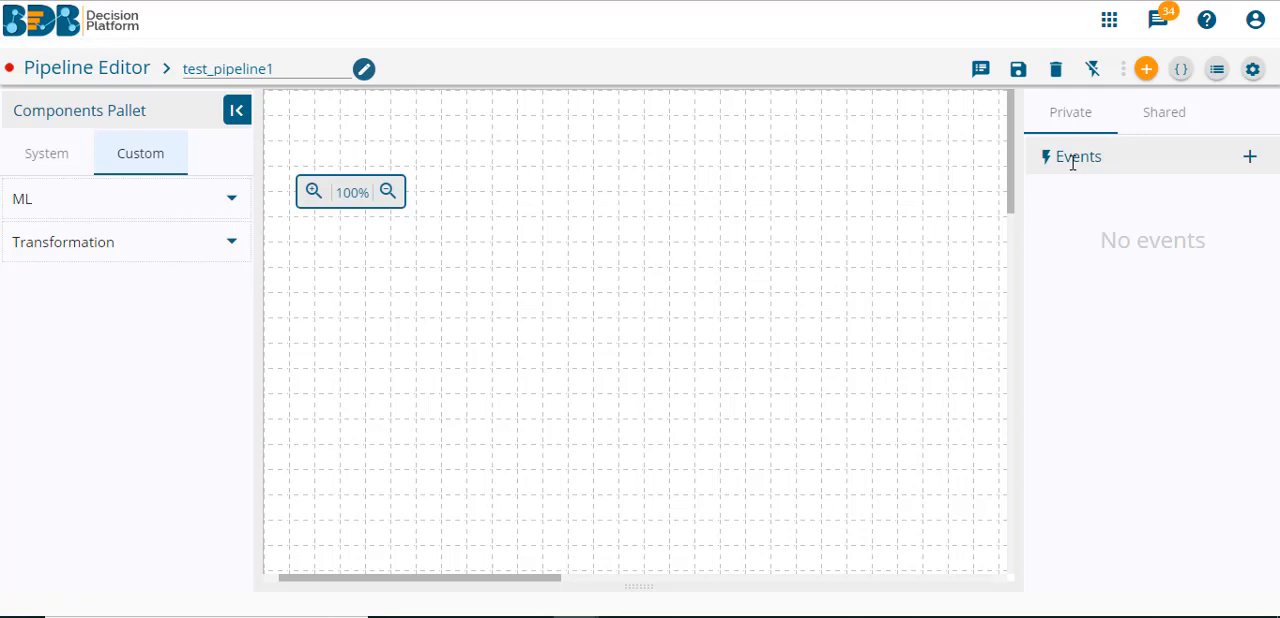
left_click(47, 158)
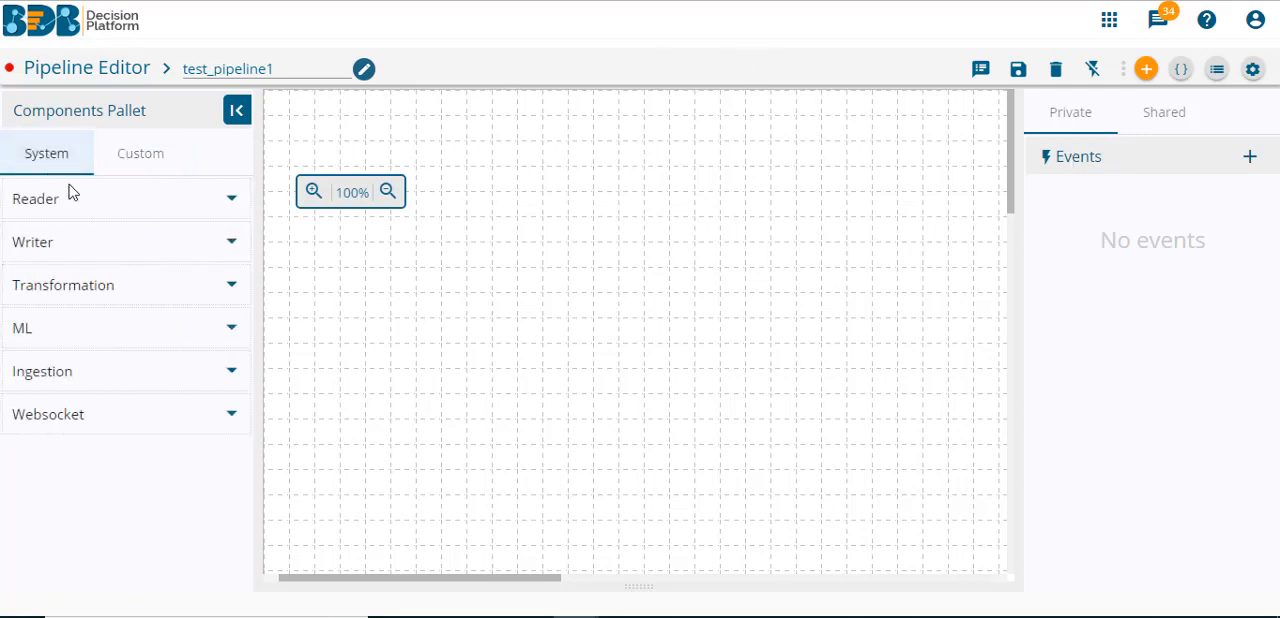
left_click(182, 246)
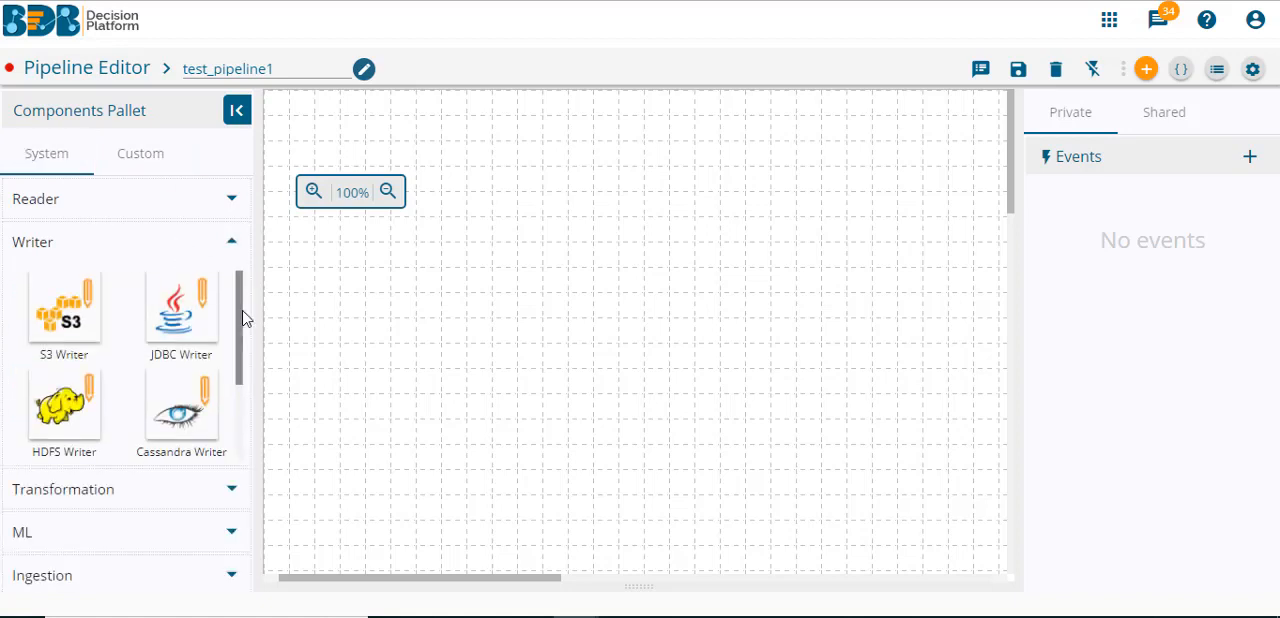
scroll(238, 320, "down", 2)
scroll(228, 300, "up", 2)
left_click(227, 246)
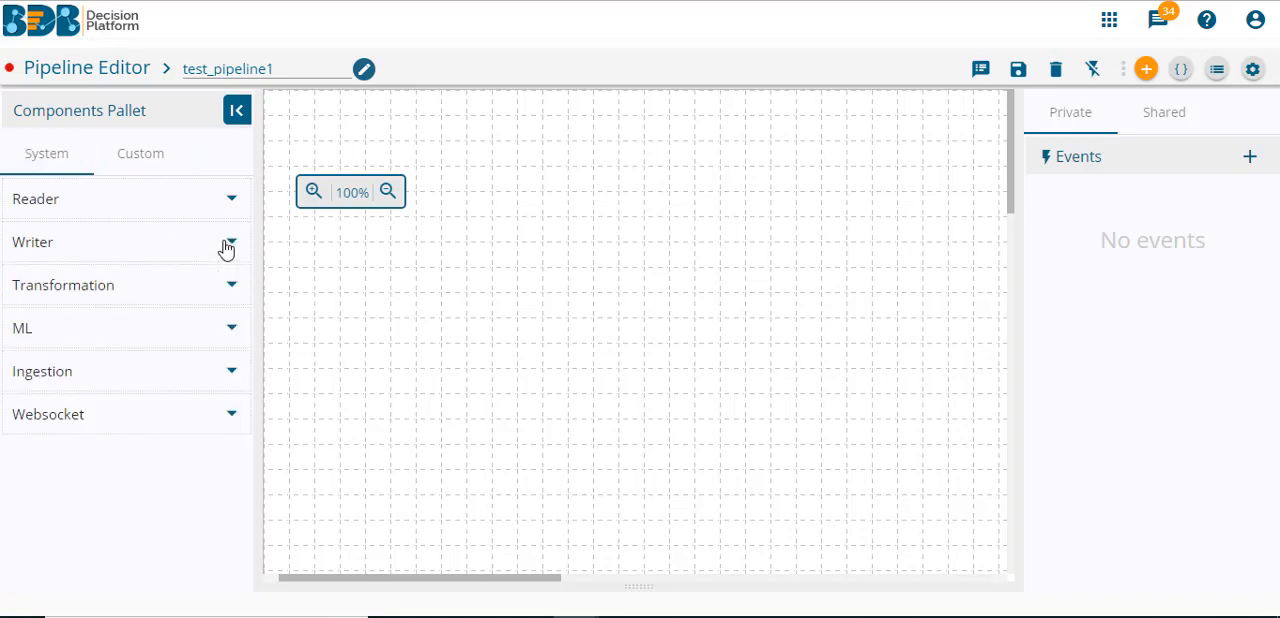
left_click(203, 204)
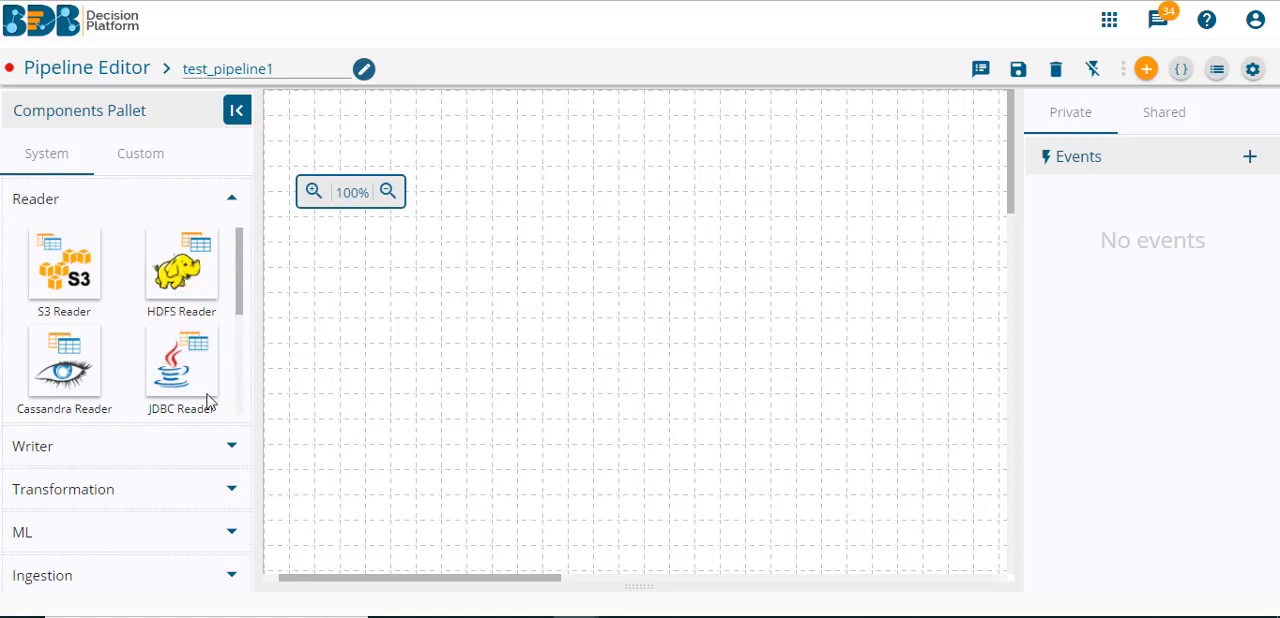
- Place an SFTP Monitoring ingestion component on the pipeline canvas and set its invocation type to Real-Time
left_click(145, 576)
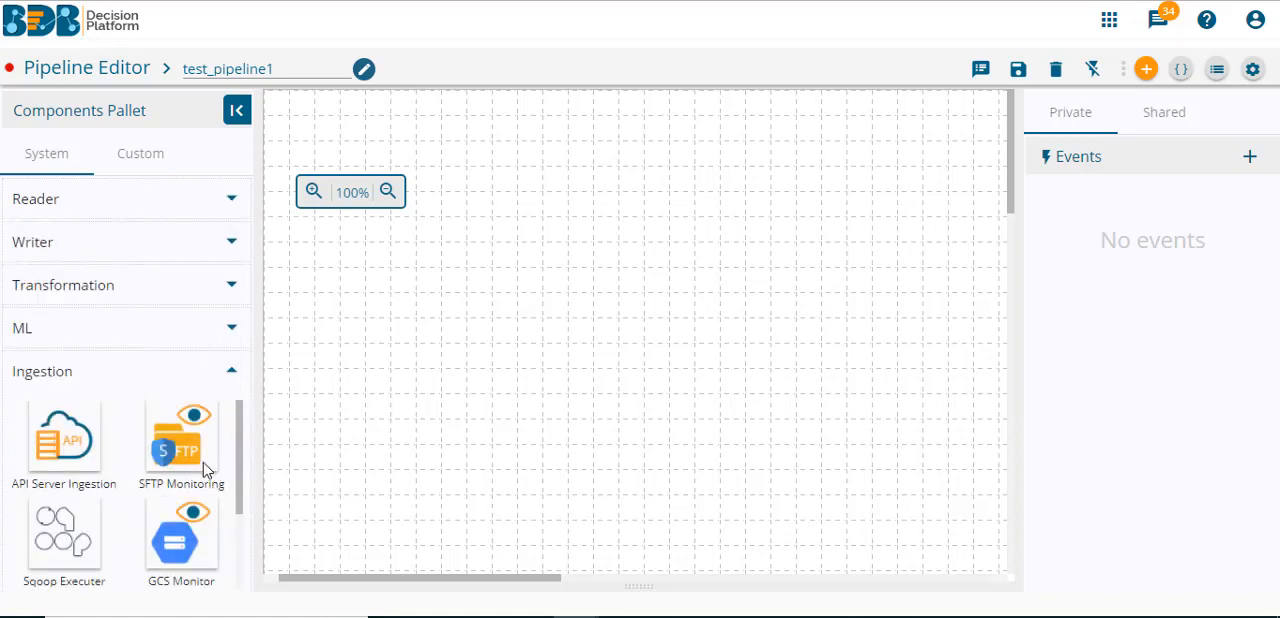
left_click_drag(196, 459, 328, 309)
left_click(328, 309)
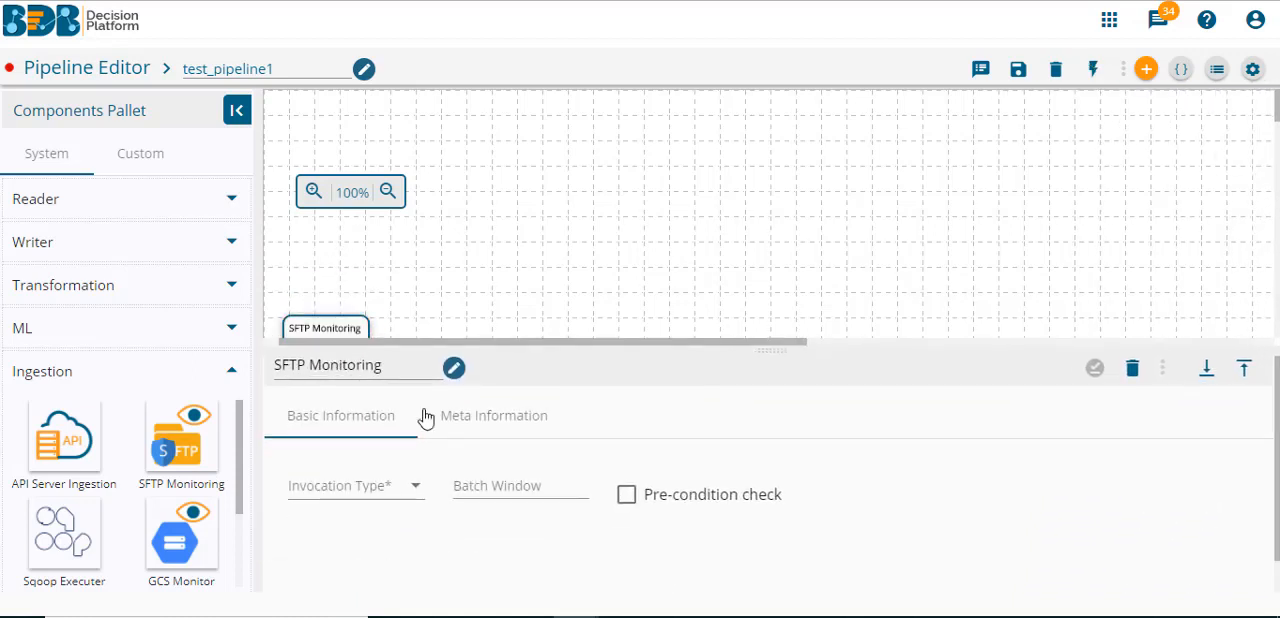
left_click(357, 486)
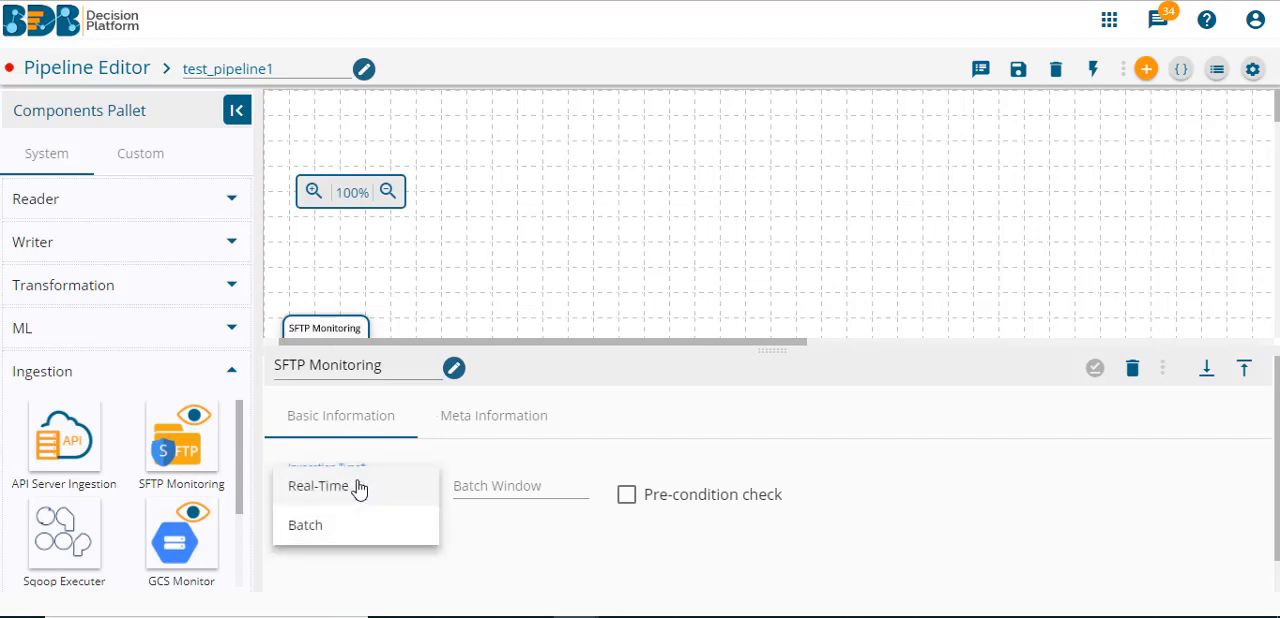
left_click(357, 486)
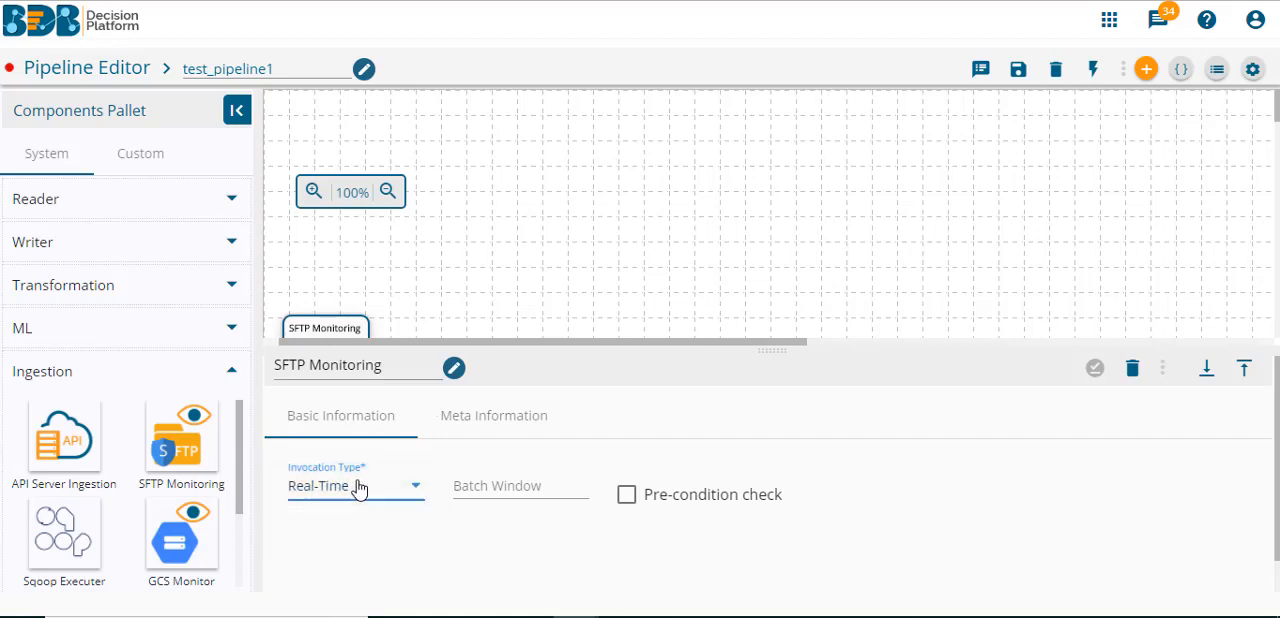
- Configure SFTP Monitoring with host 52.43.90.218, user ftpuser, port 22, the directory paths, SFTP channel and password authentication, enter the password, and save the component
left_click(512, 421)
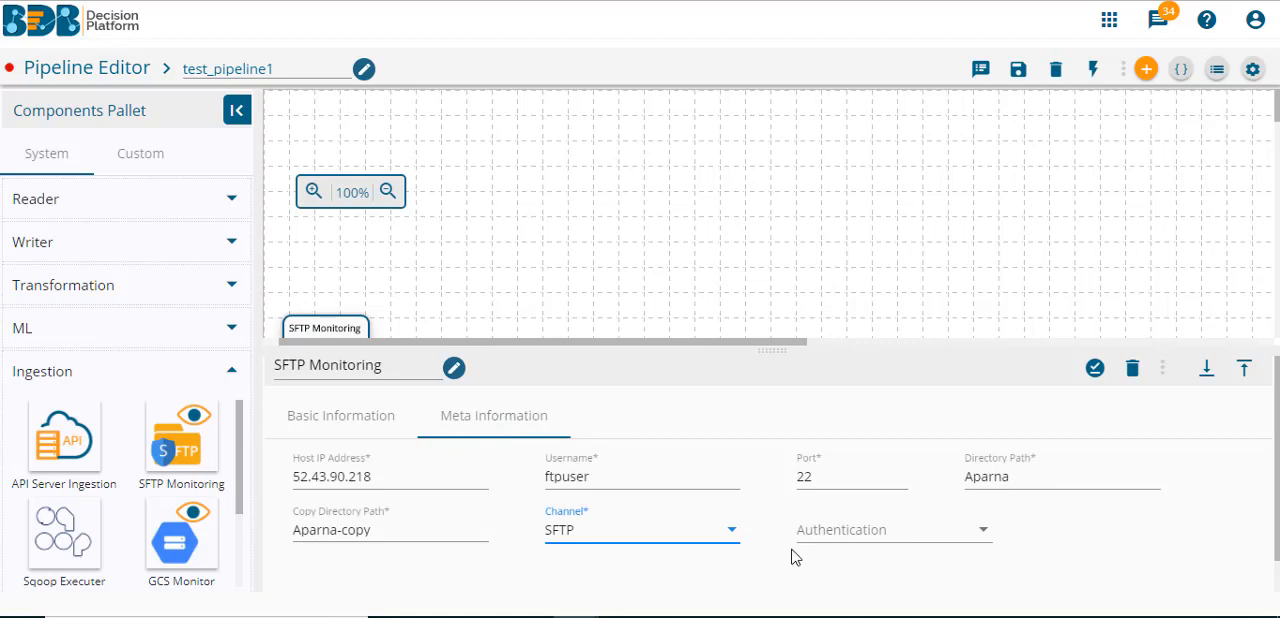
left_click(872, 530)
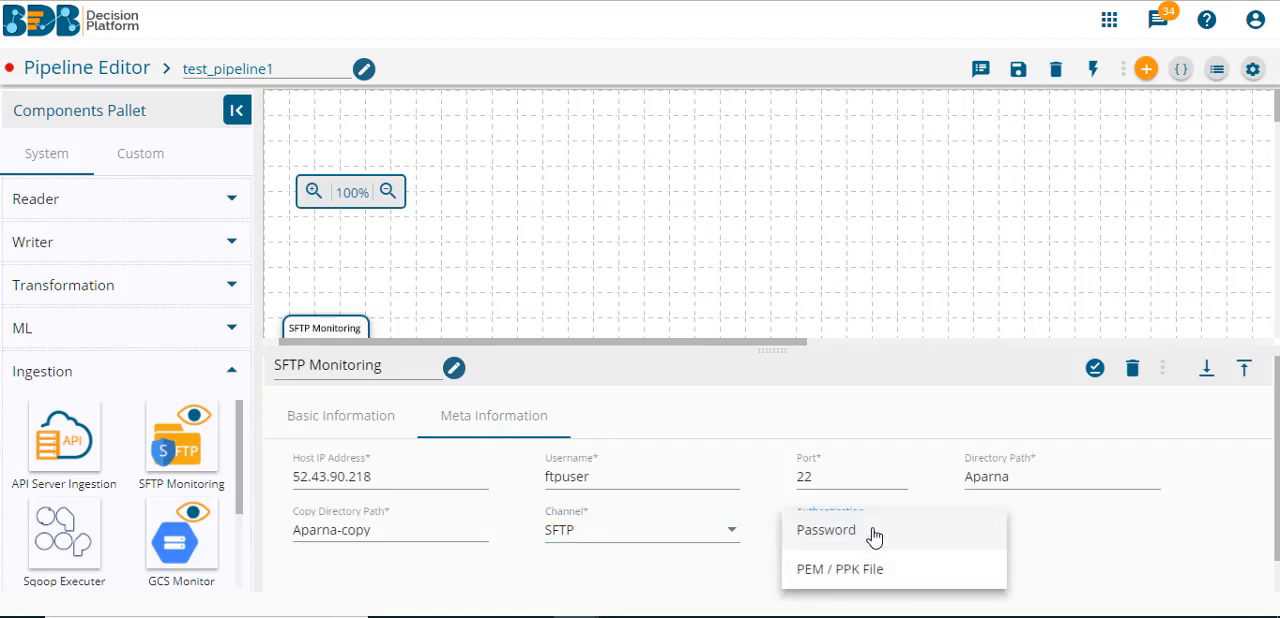
left_click(873, 535)
left_click(1065, 525)
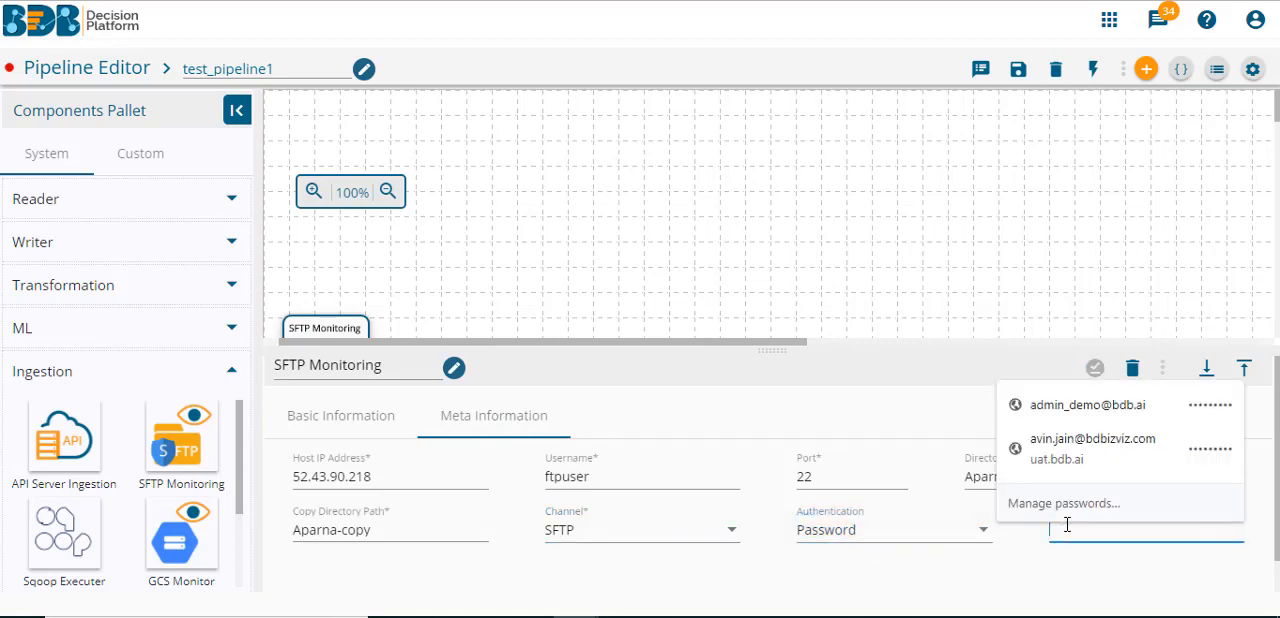
type("••")
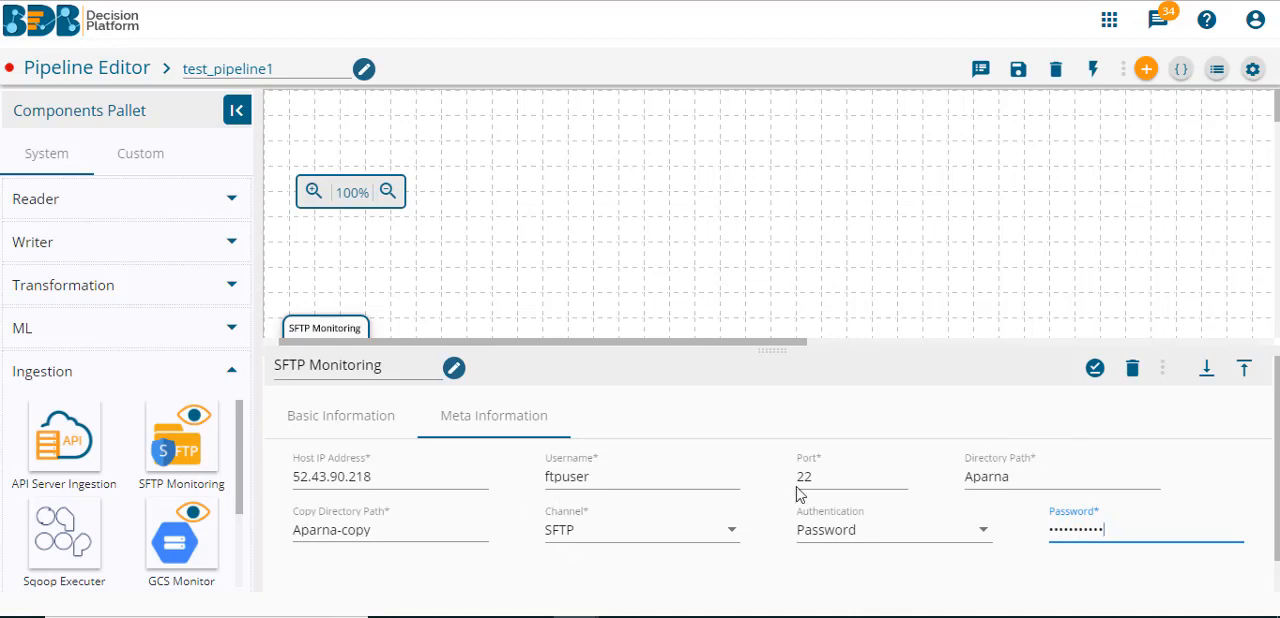
key("Tab")
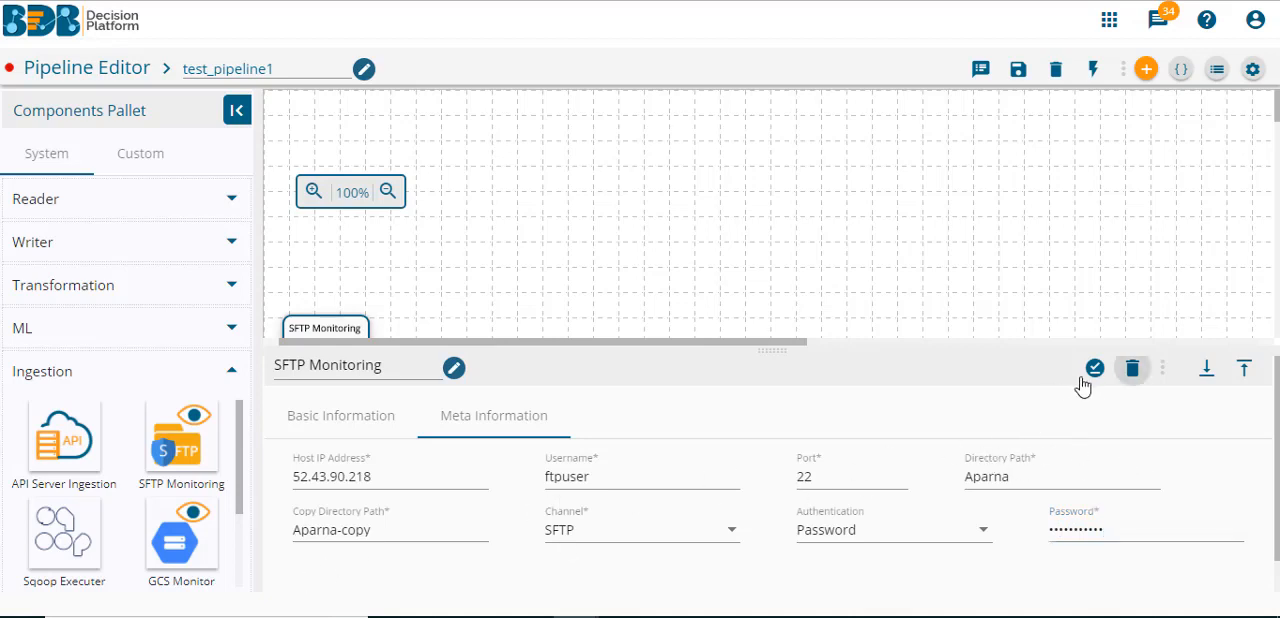
left_click(1093, 369)
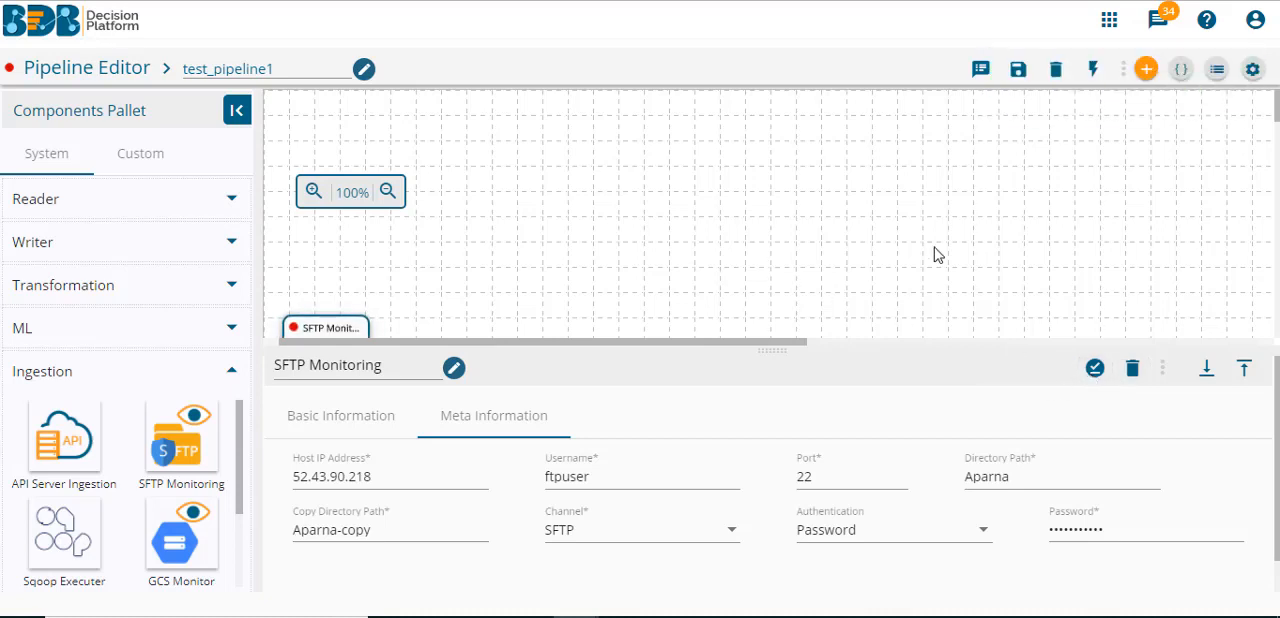
left_click(483, 246)
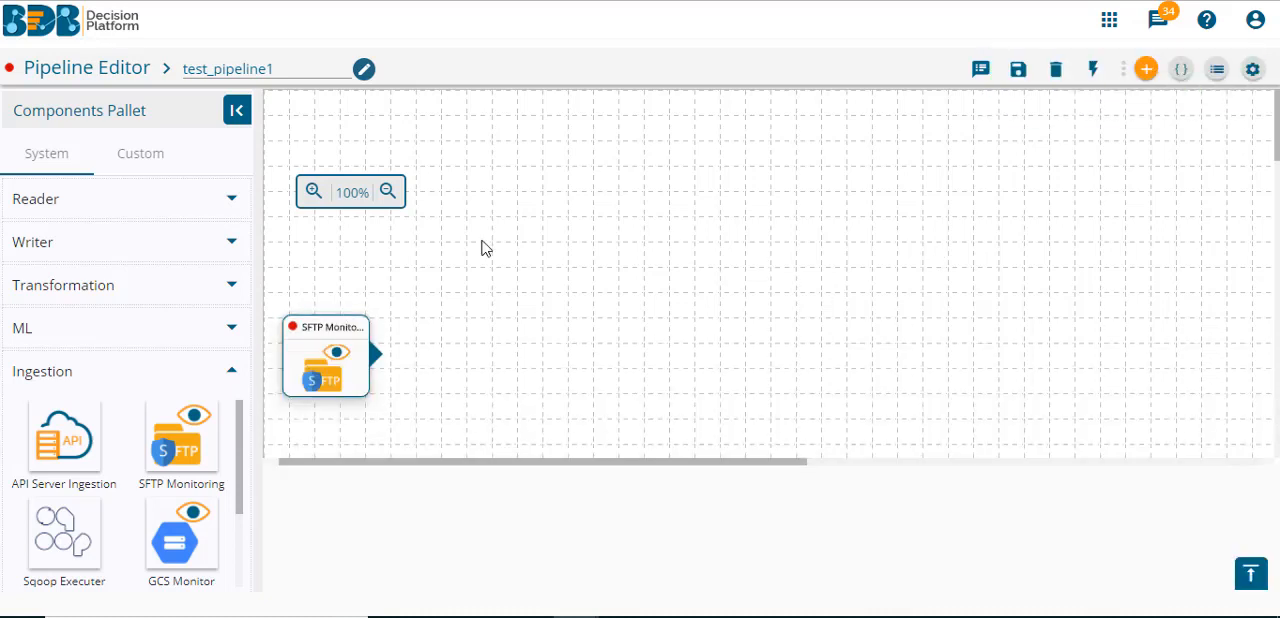
- Place an SFTP Reader component beside SFTP Monitoring on the canvas and set its invocation type to Real-Time
left_click(167, 204)
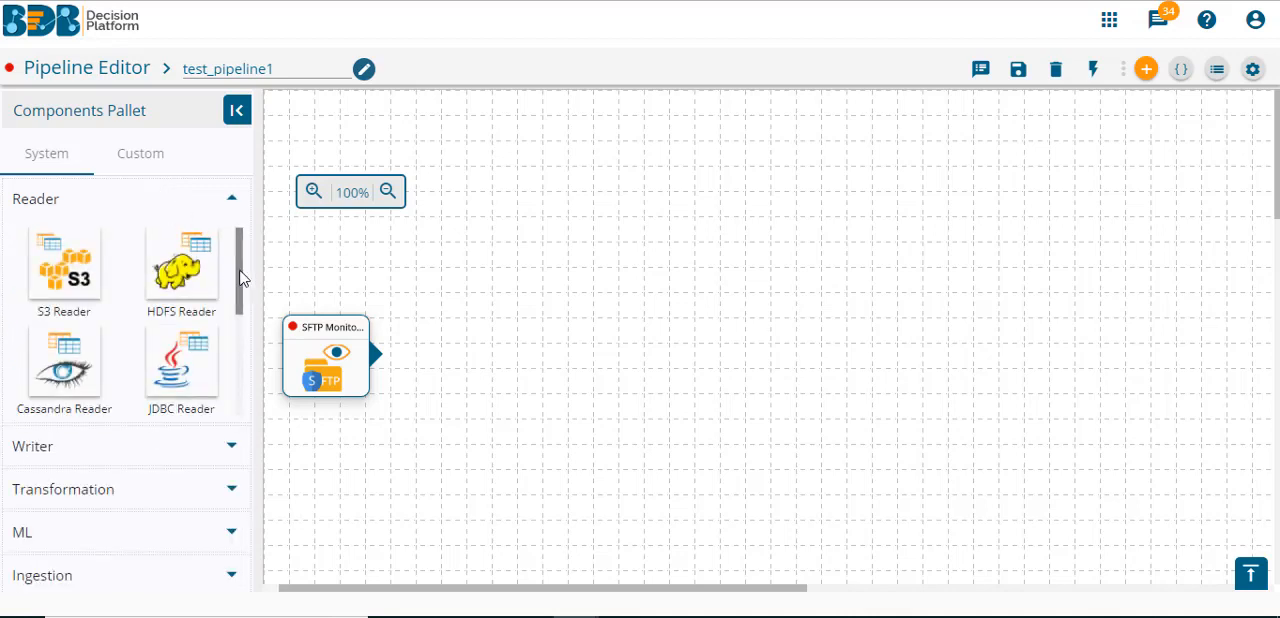
left_click_drag(240, 277, 582, 352)
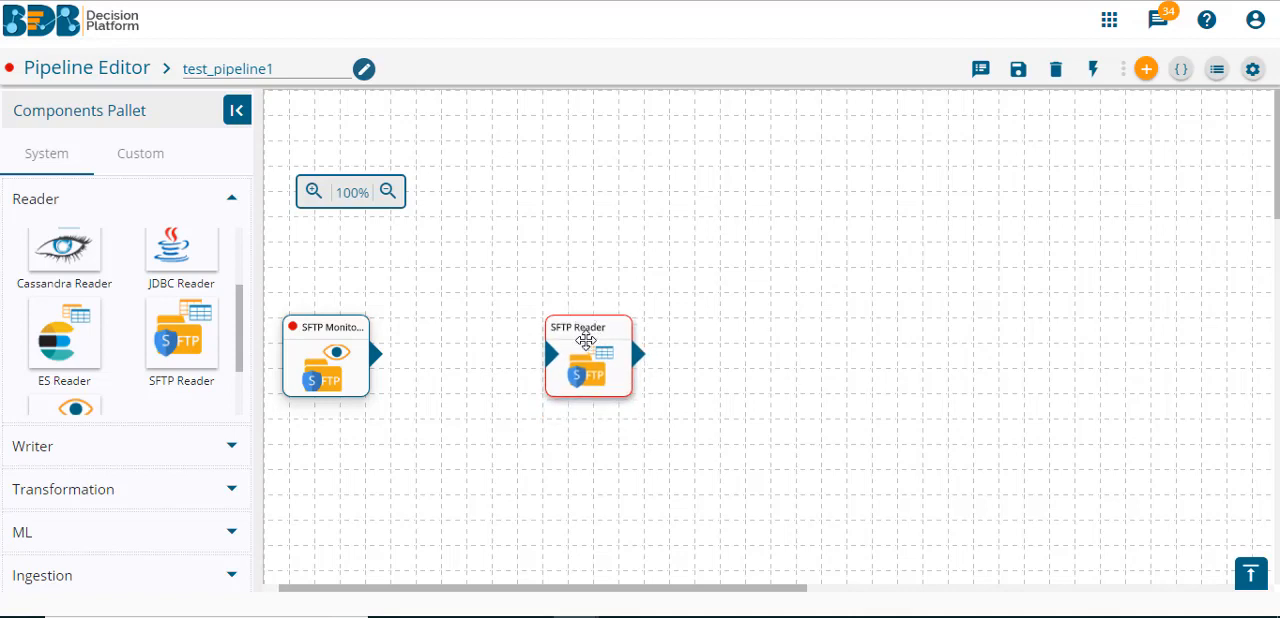
left_click(585, 345)
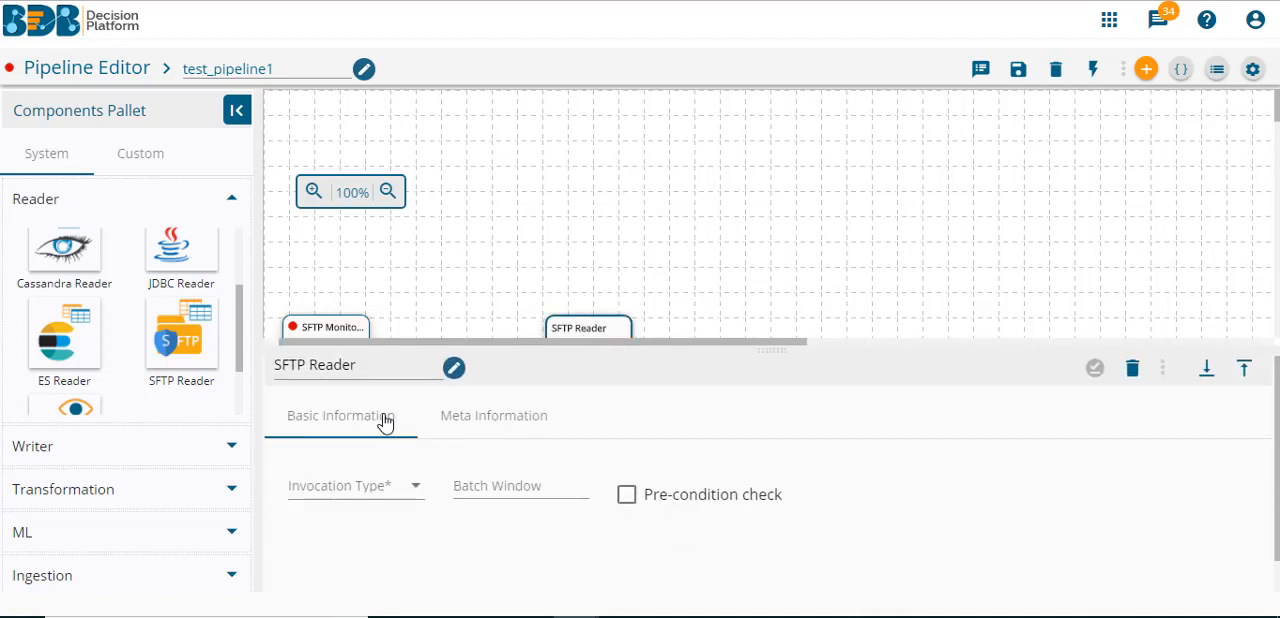
left_click(360, 488)
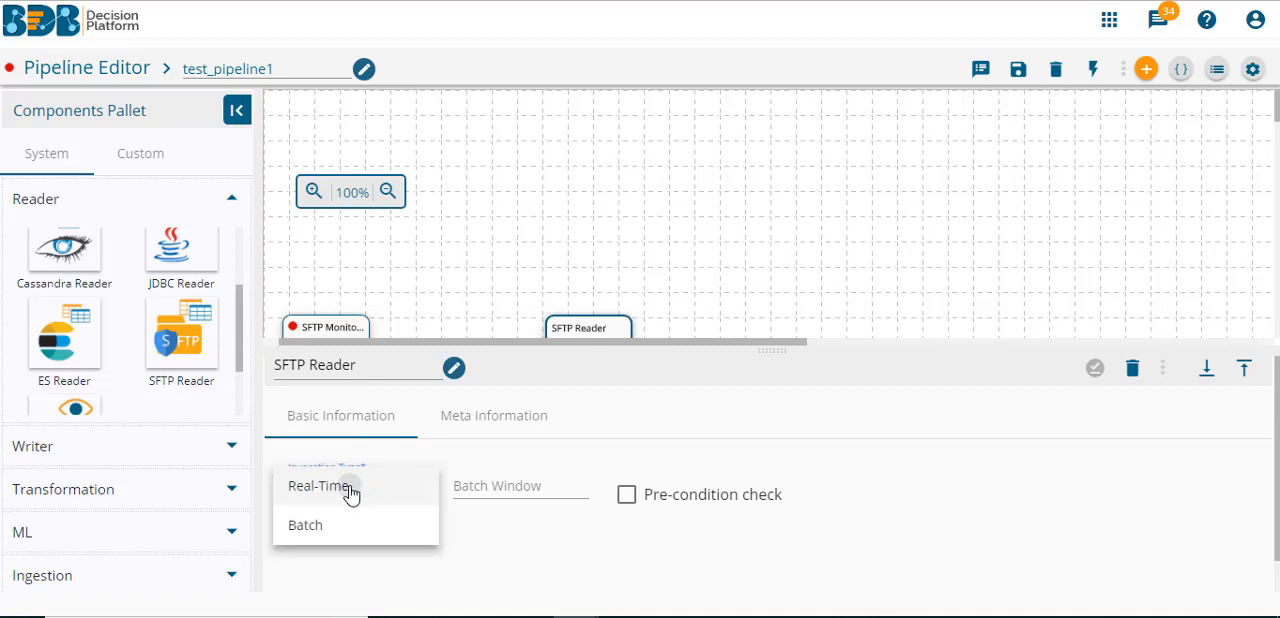
left_click(349, 490)
- Configure SFTP Reader with host 52.43.90.218, user ftpuser, port 22, the reader path, SFTP channel and password authentication, enter the password, and save the component
left_click(499, 420)
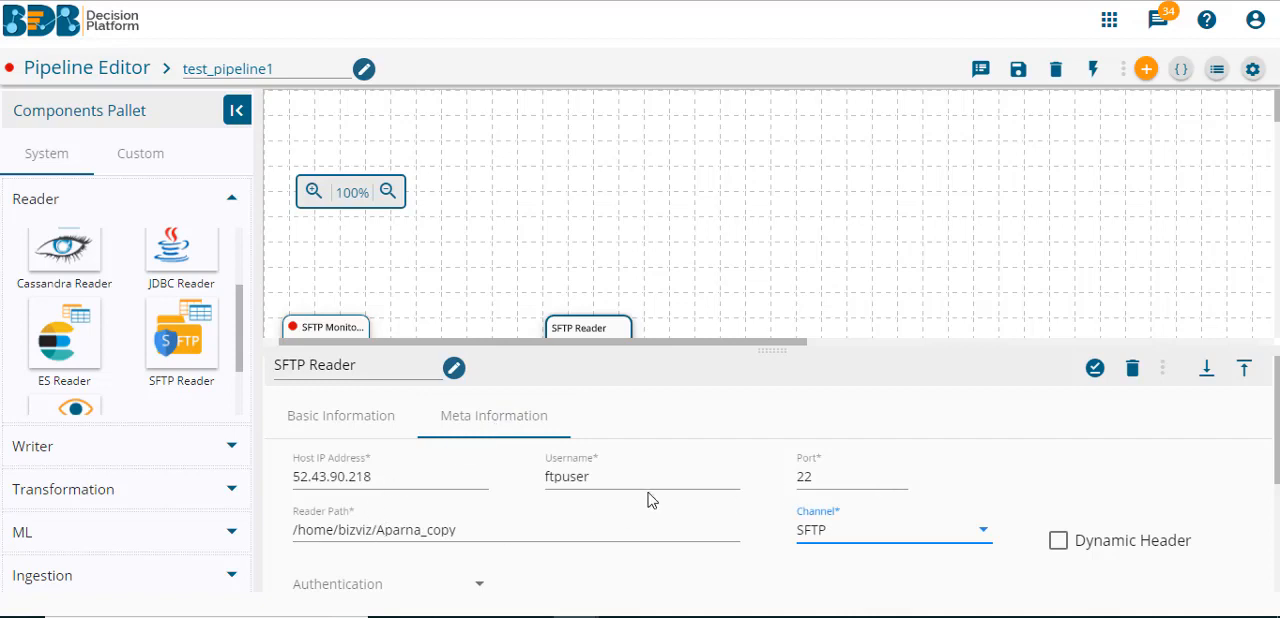
scroll(1257, 403, "down", 1)
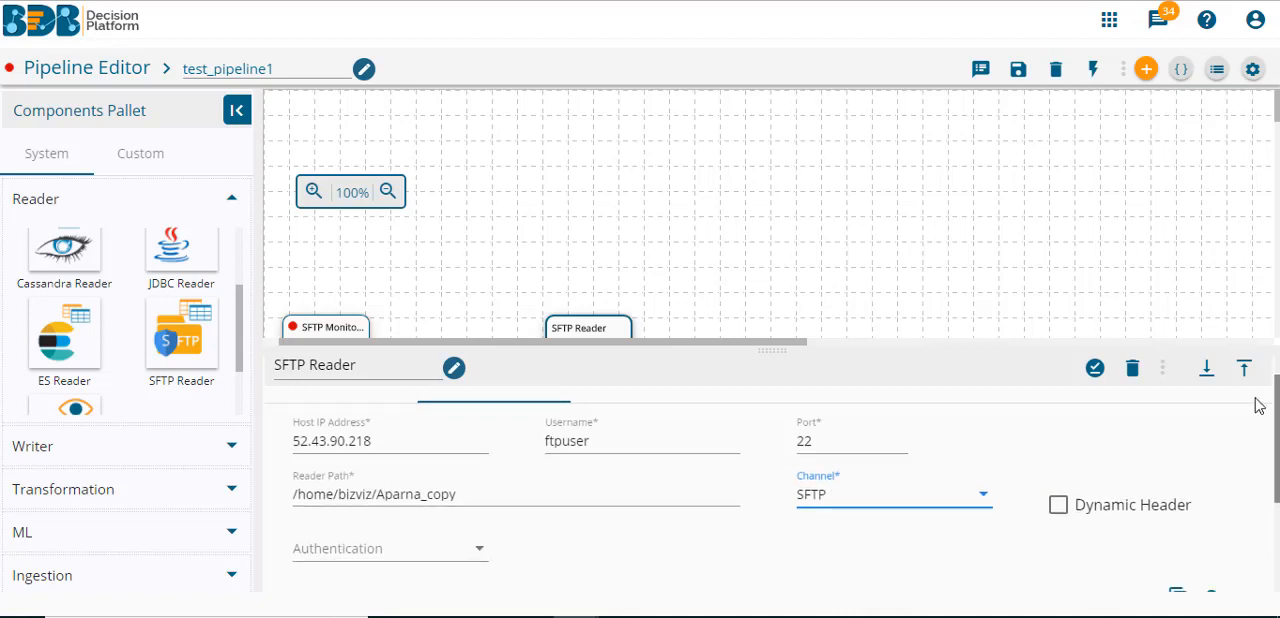
left_click(428, 558)
left_click(397, 555)
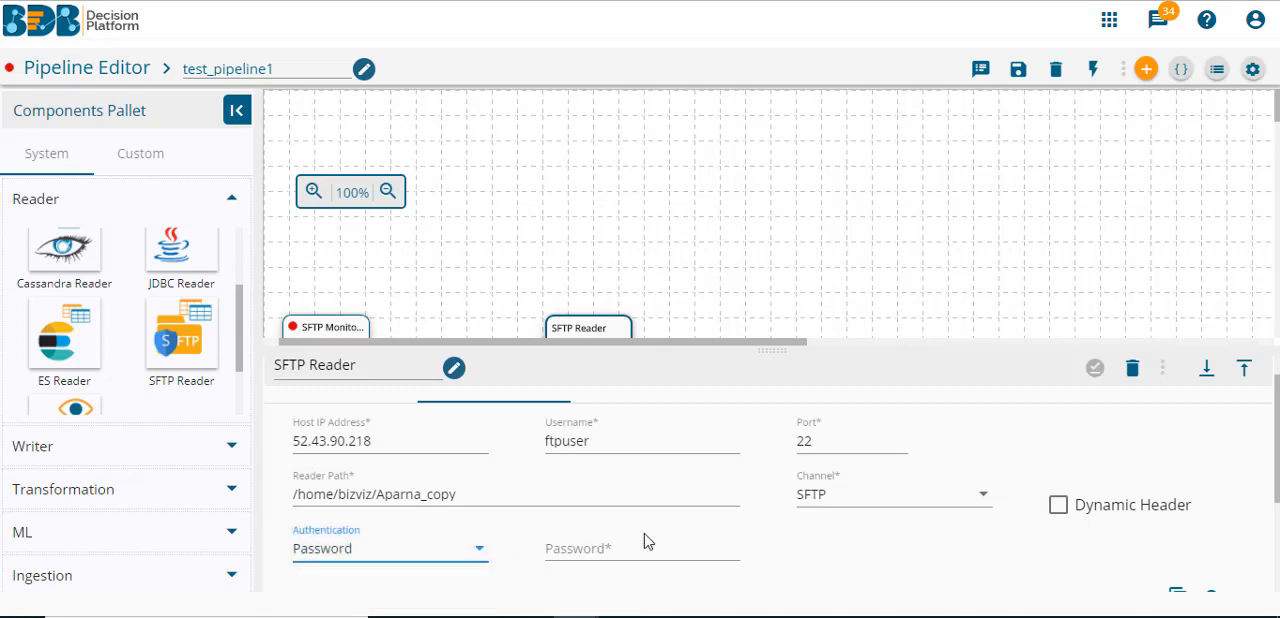
left_click(615, 549)
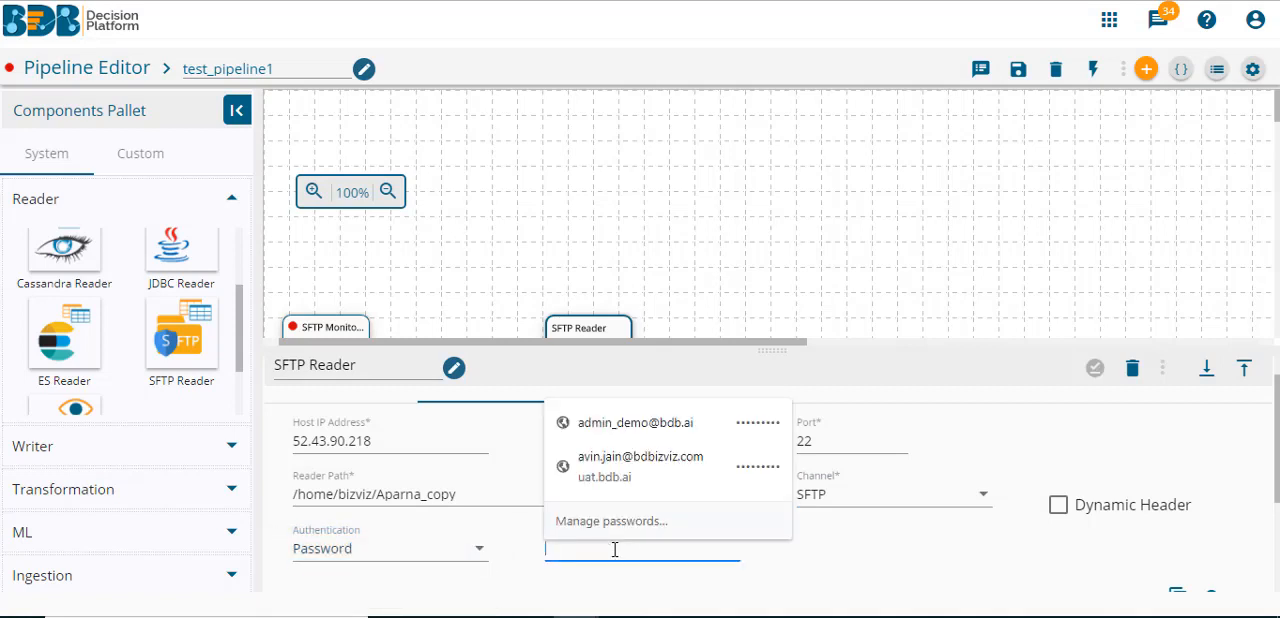
type("••")
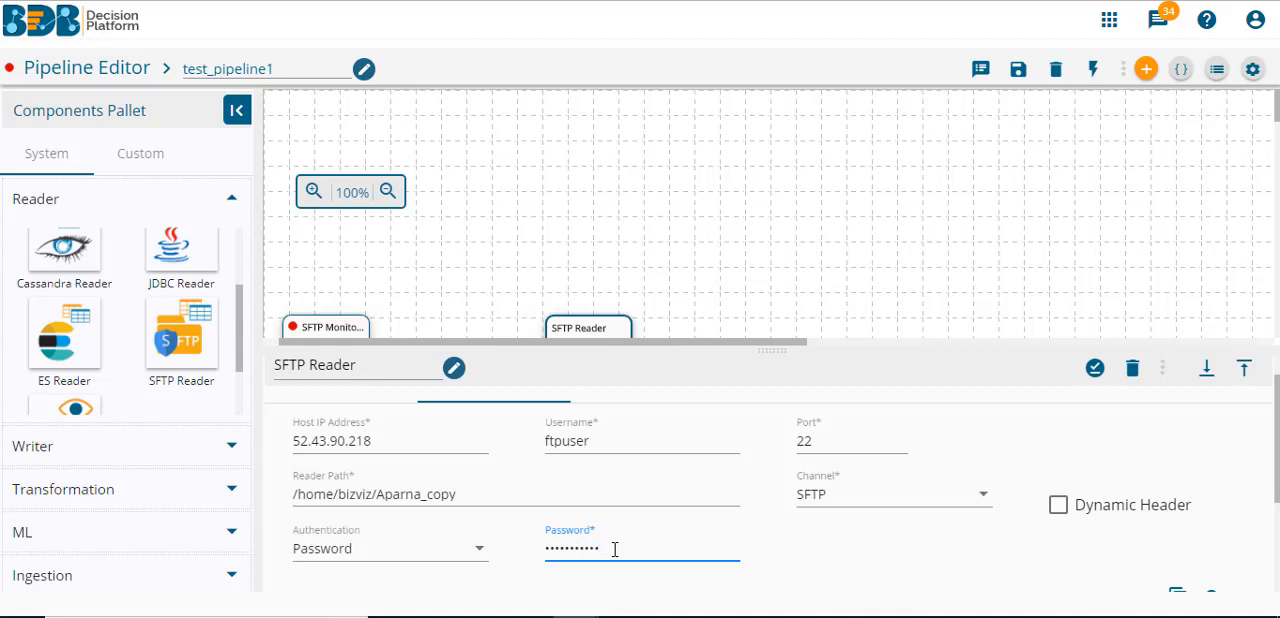
left_click(1095, 369)
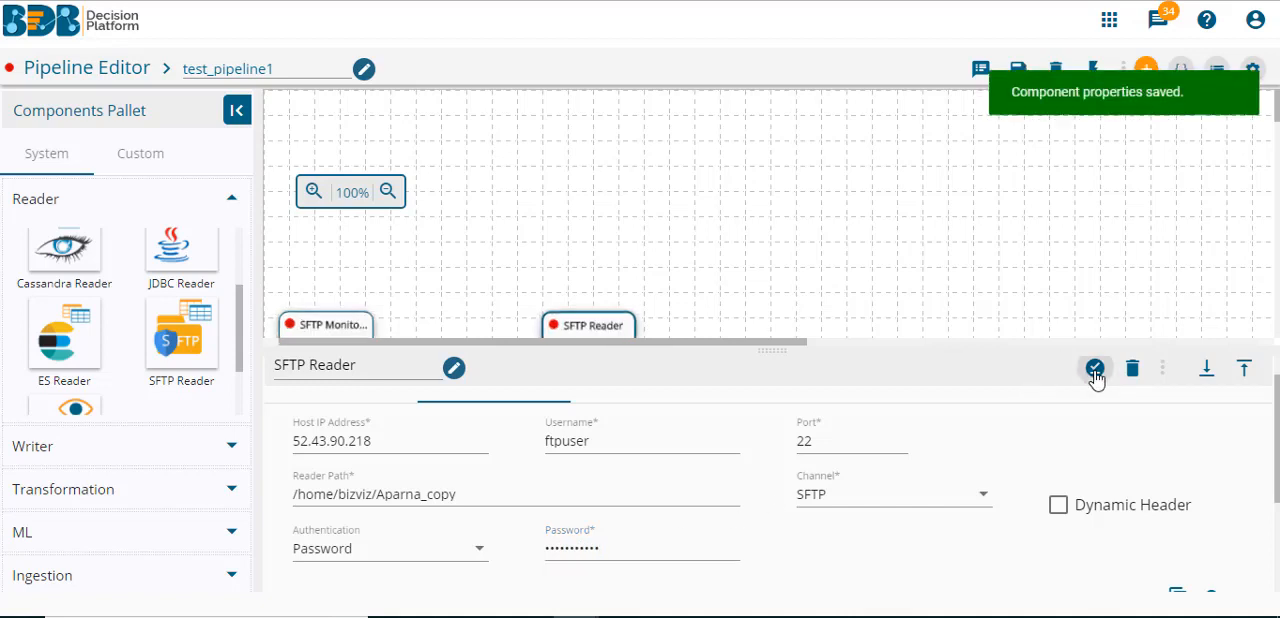
left_click(1038, 257)
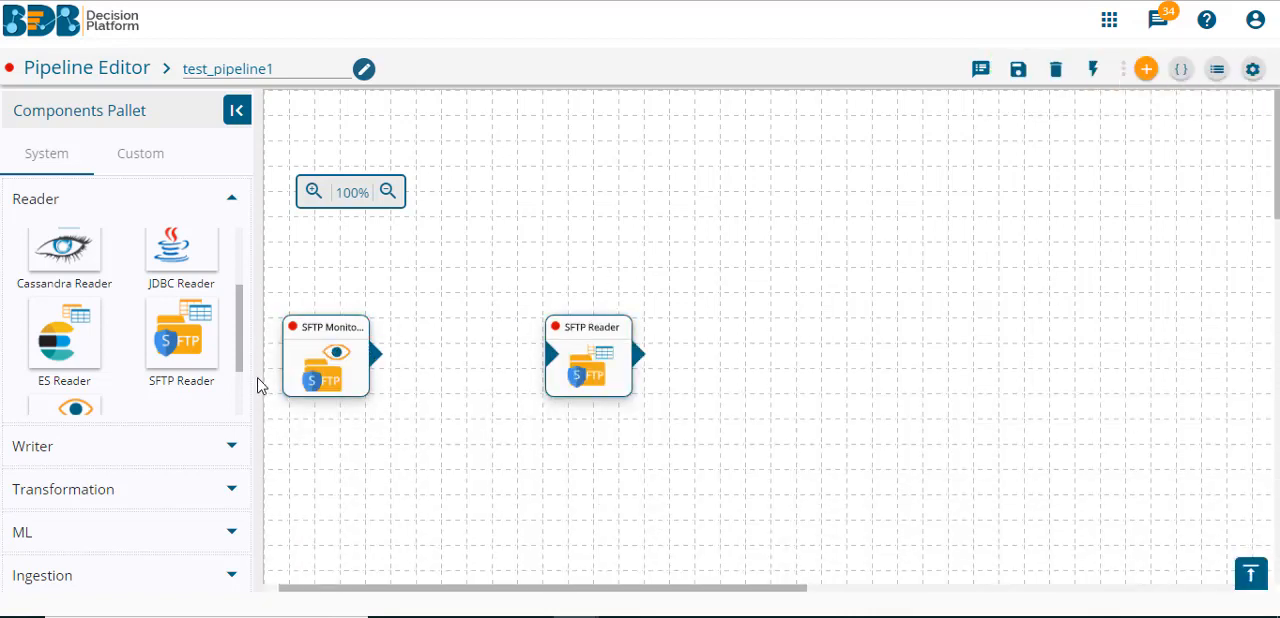
- Create a private event named firstevent and place it on the canvas to link SFTP Monitoring to SFTP Reader
left_click(1093, 72)
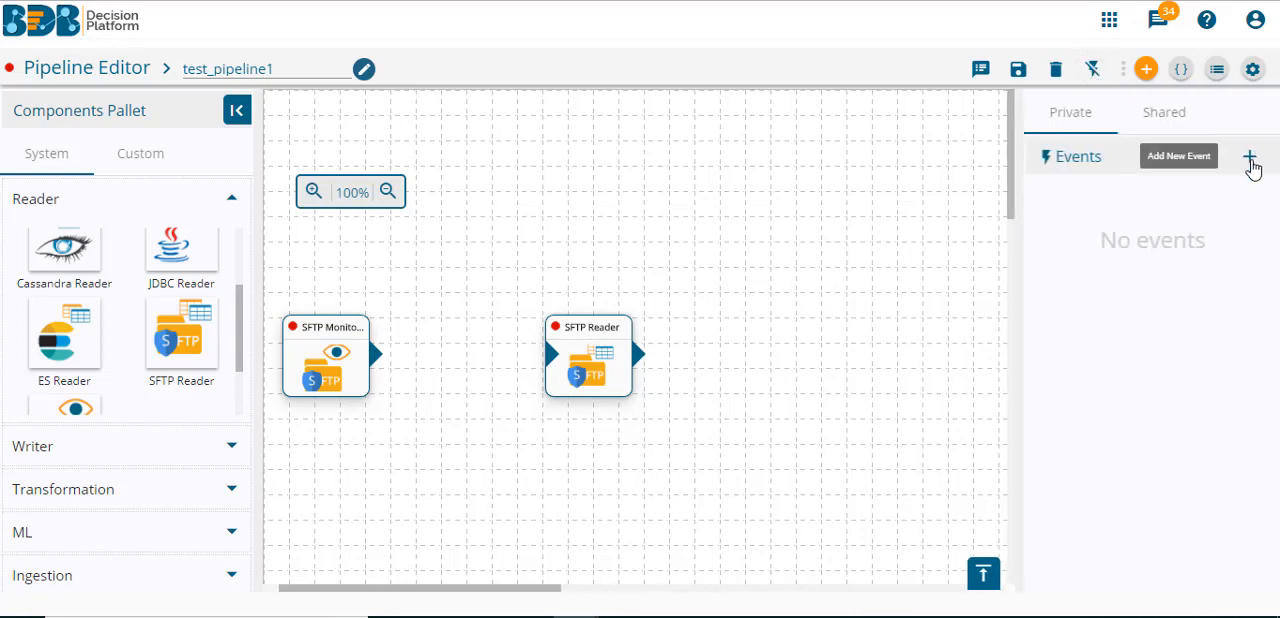
left_click(1251, 162)
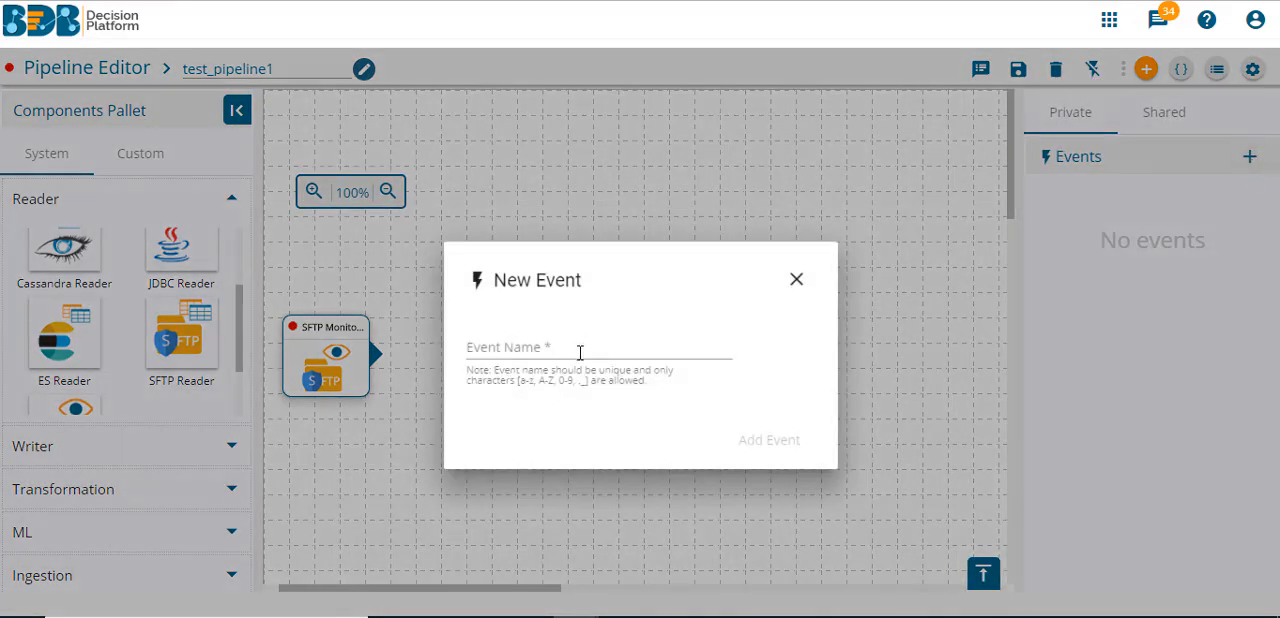
left_click(580, 350)
type("fir")
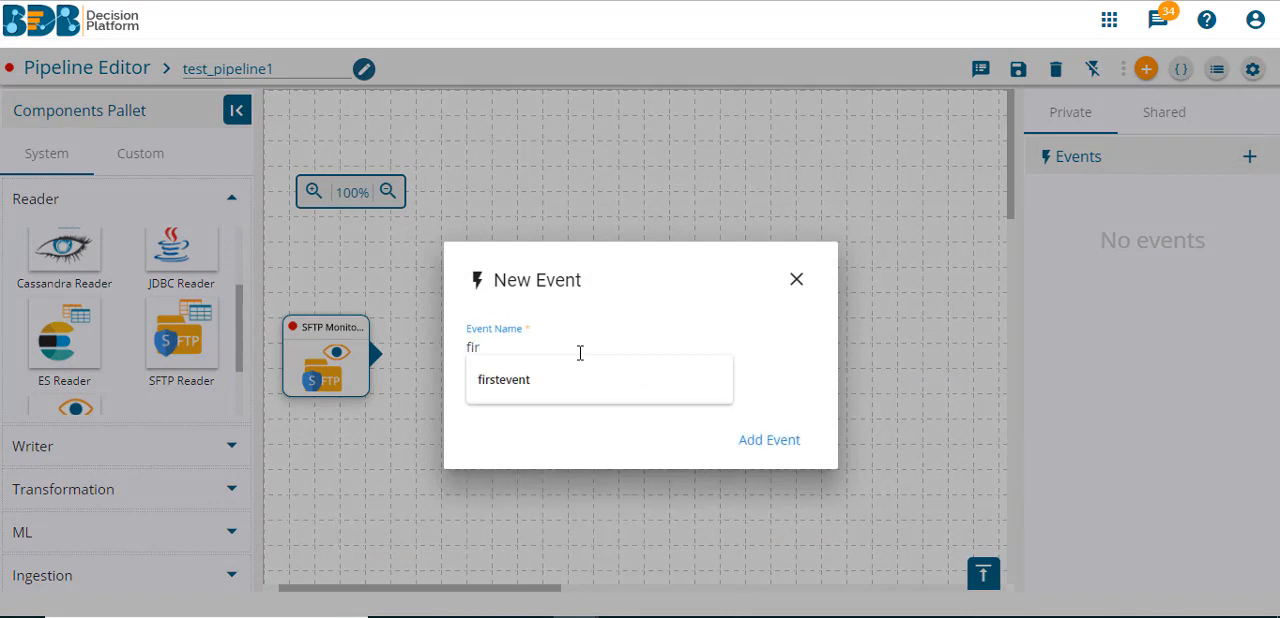
key("Down")
key("Return")
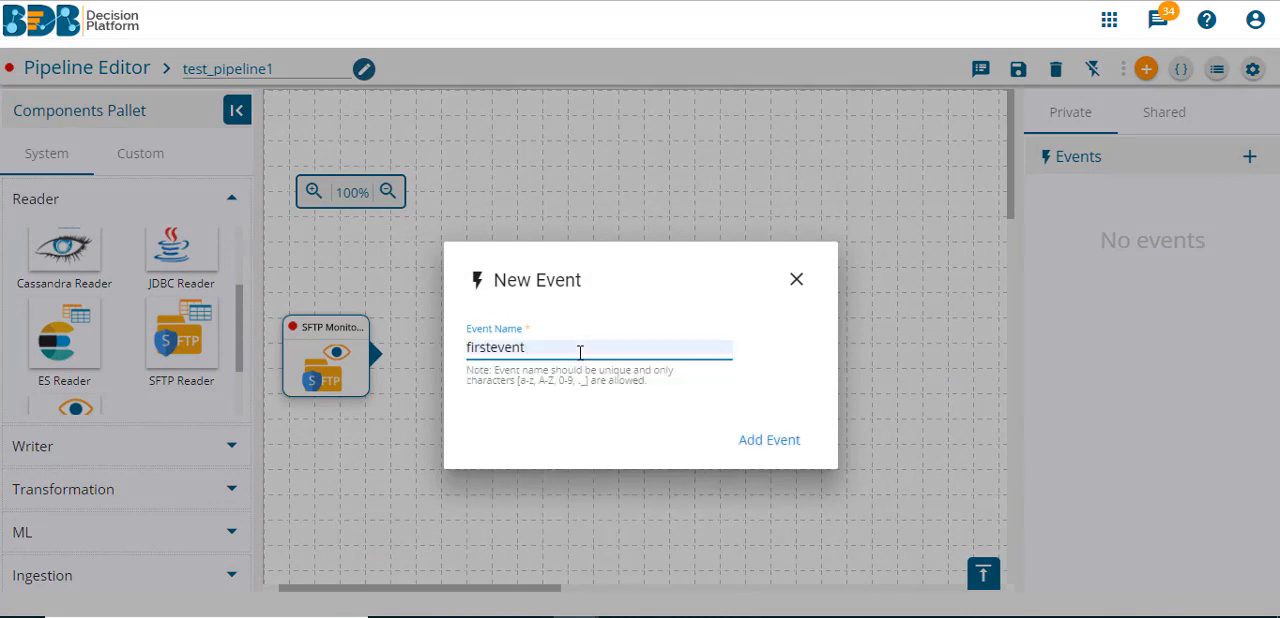
left_click(771, 441)
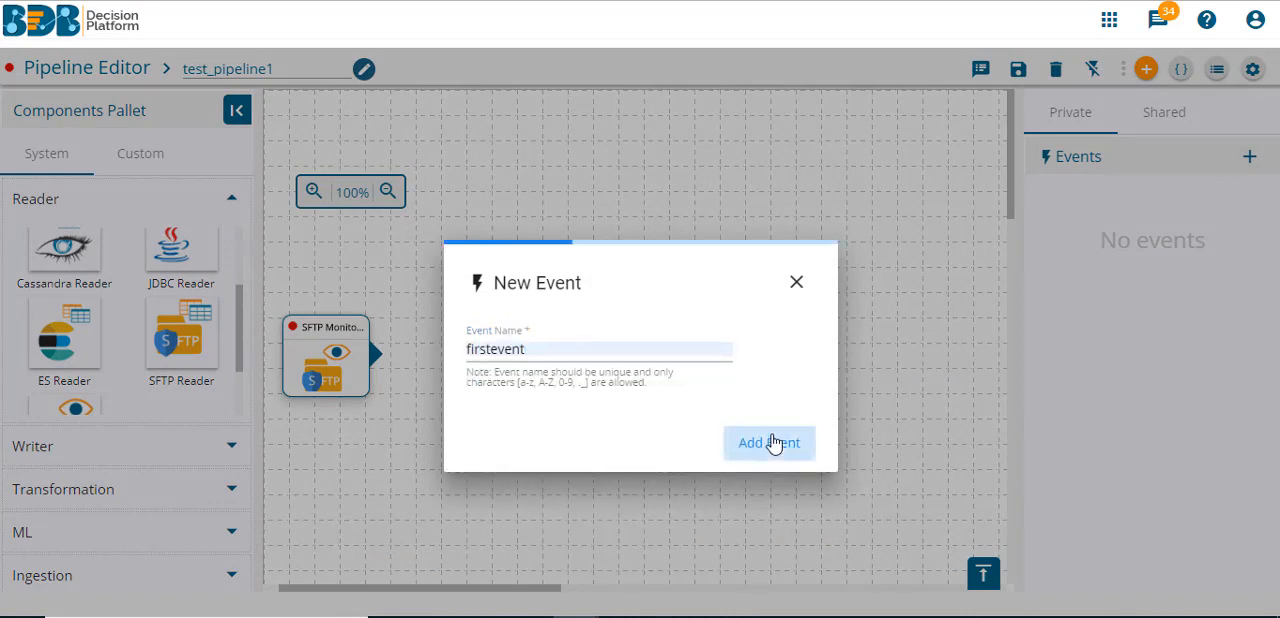
left_click_drag(1087, 205, 500, 234)
left_click_drag(372, 350, 600, 337)
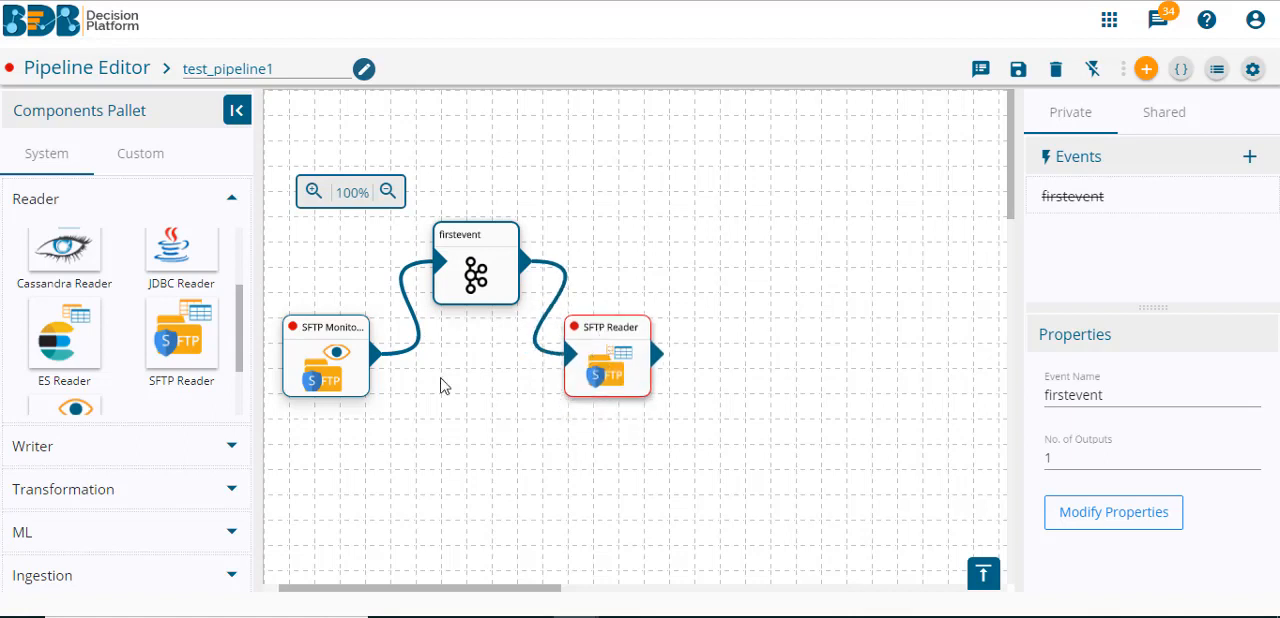
- Place an ES Writer component beside SFTP Reader on the canvas and open its properties
left_click(231, 199)
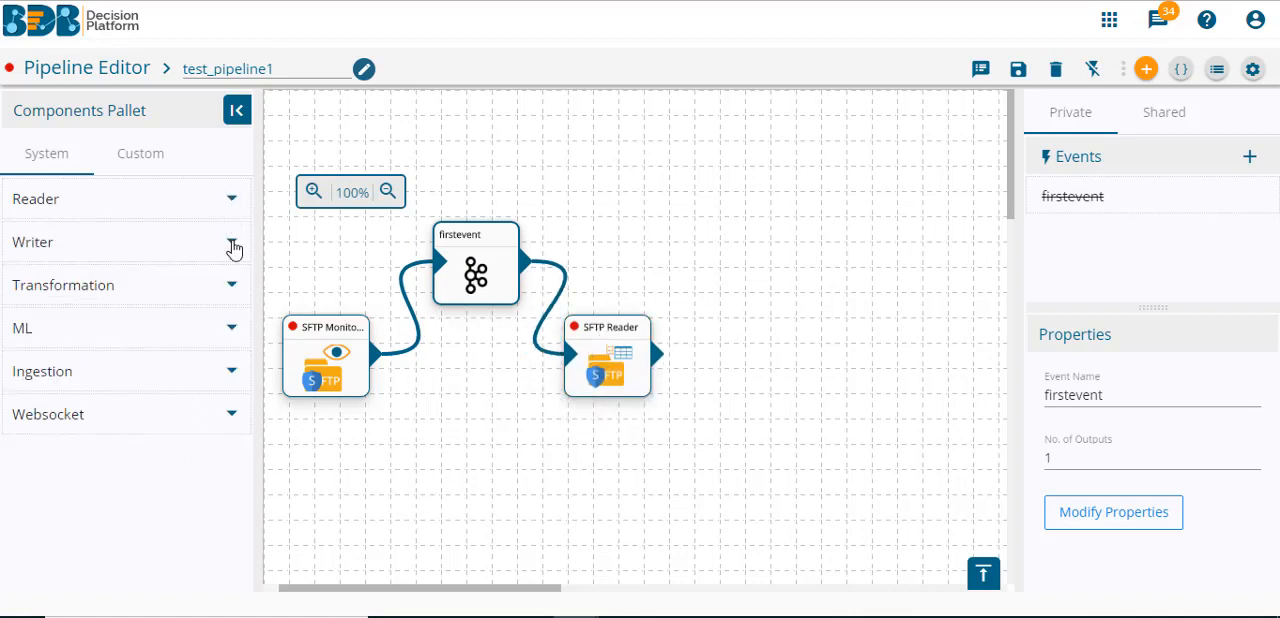
left_click(158, 251)
left_click_drag(243, 320, 243, 363)
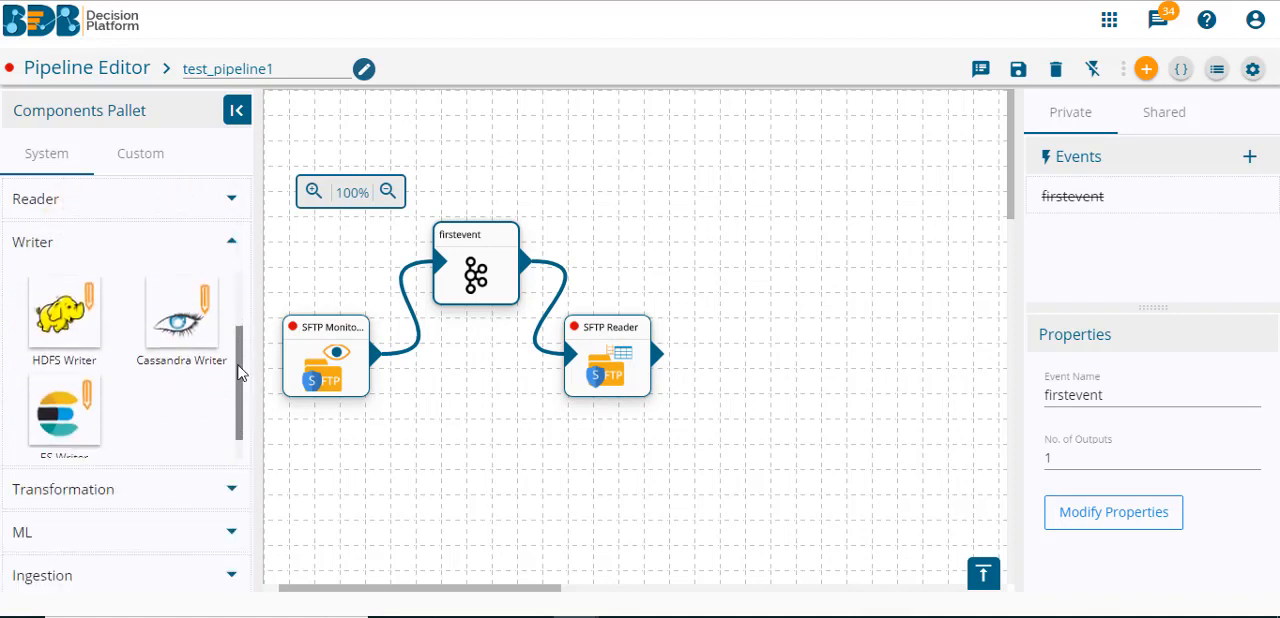
left_click_drag(63, 410, 830, 360)
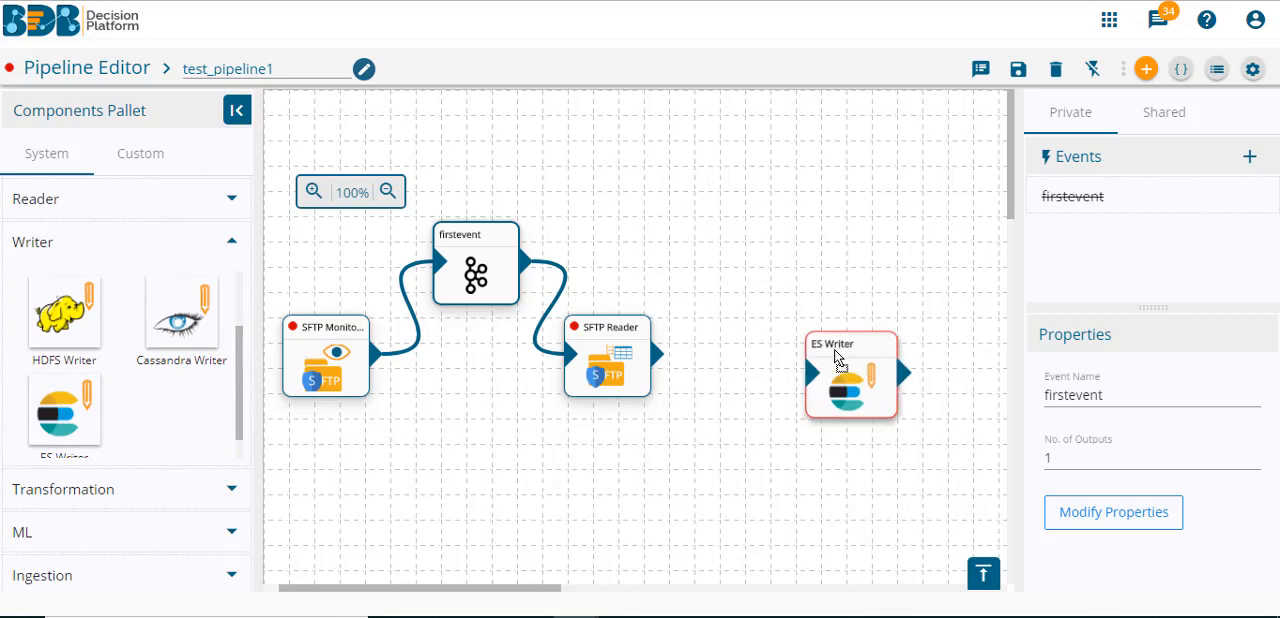
left_click(845, 337)
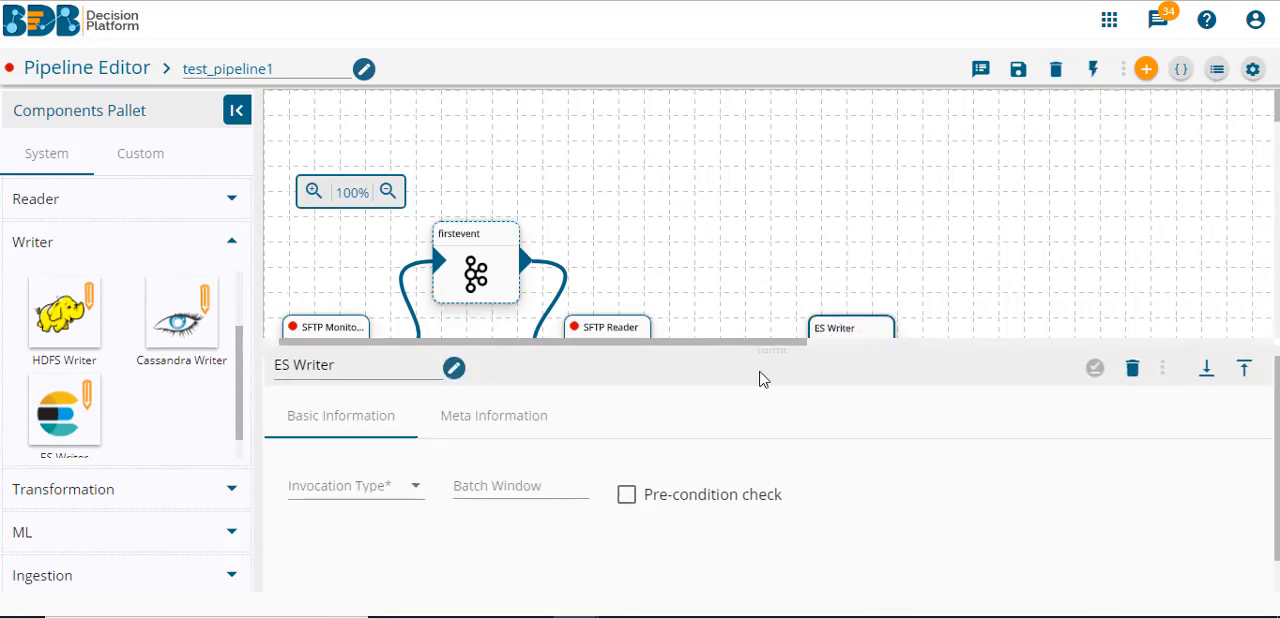
- Configure ES Writer as Real-Time with host 192.168.199.190, port 9200, index ID and resource type hbvhbsha01, and Append save mode, and save the component
left_click(404, 493)
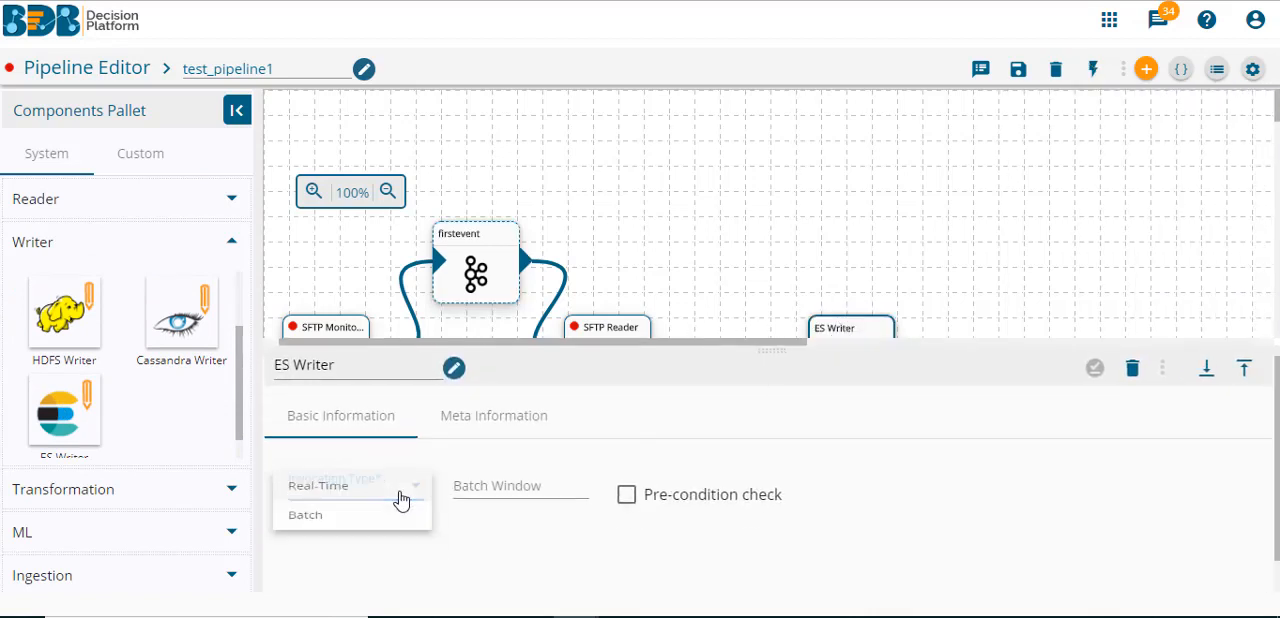
left_click(396, 490)
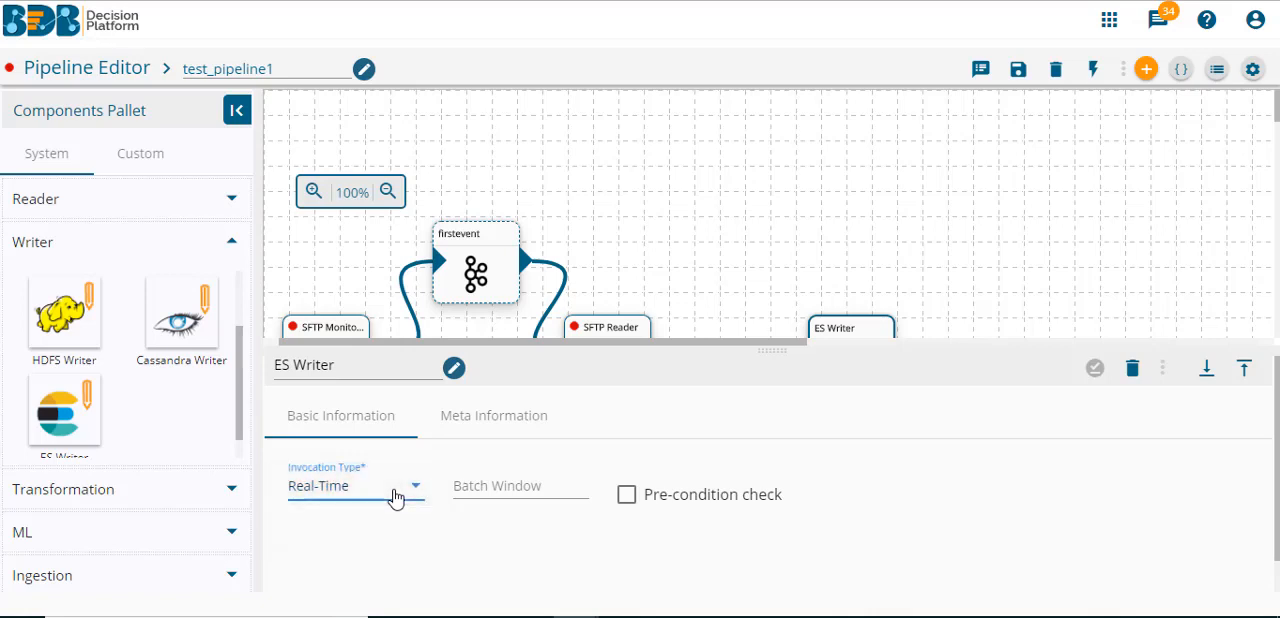
left_click(521, 420)
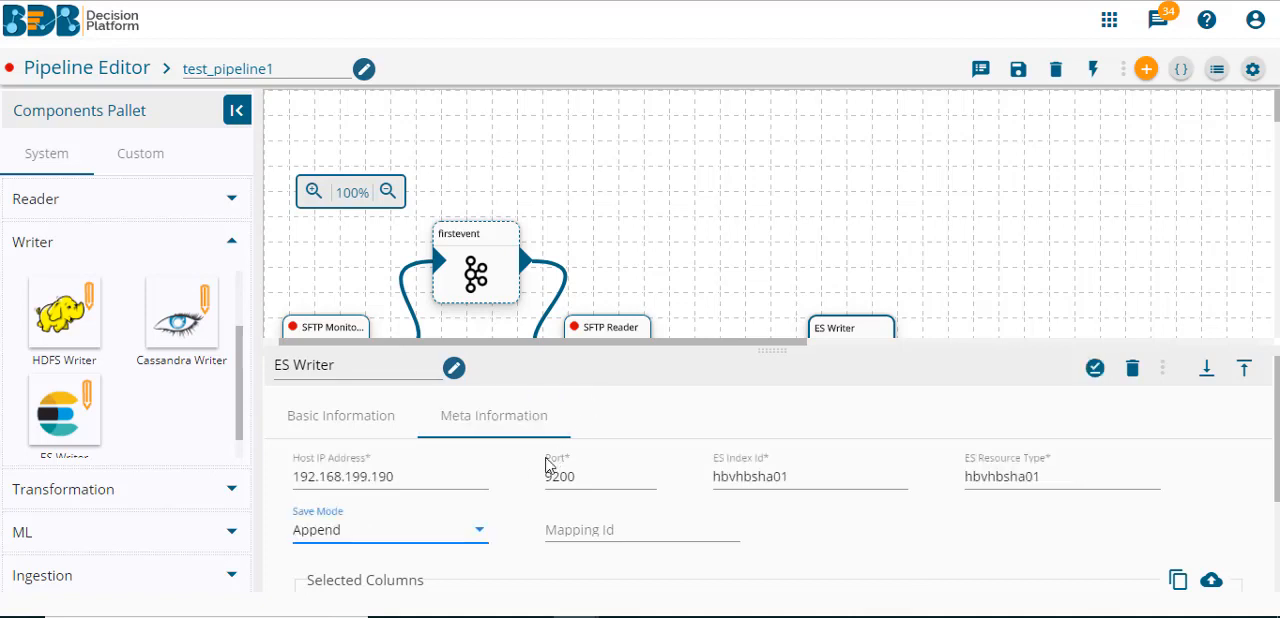
left_click(1095, 368)
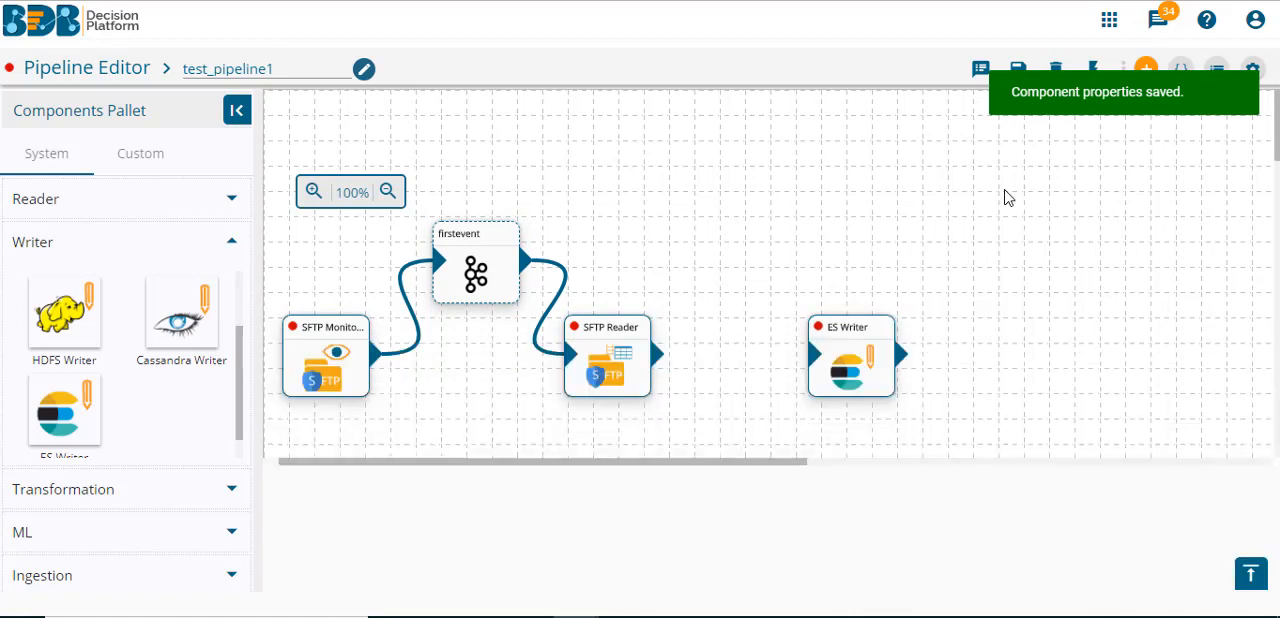
- Create a second private event named secondevent
left_click(1093, 72)
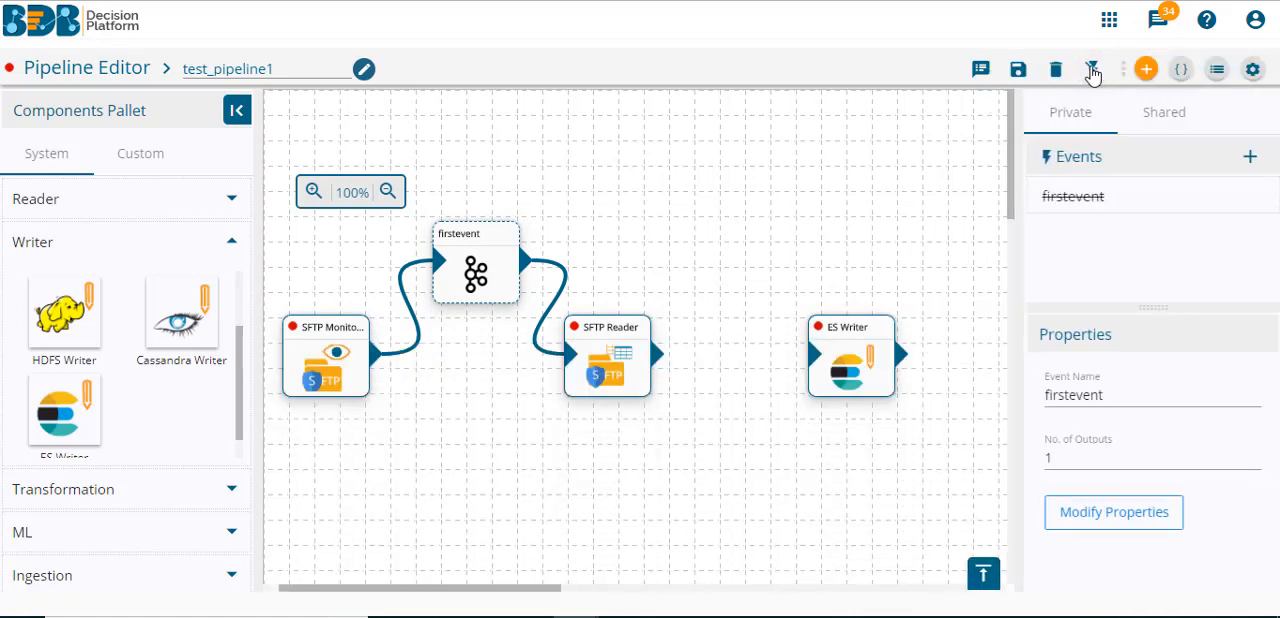
left_click(1250, 156)
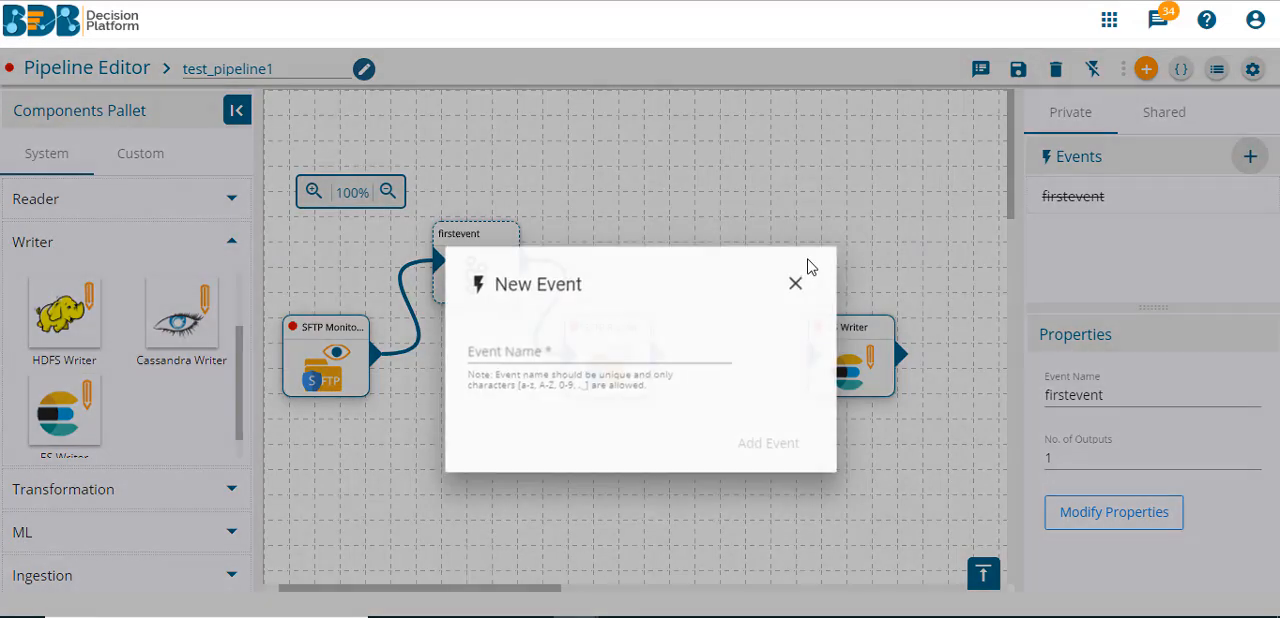
left_click(614, 349)
type("se")
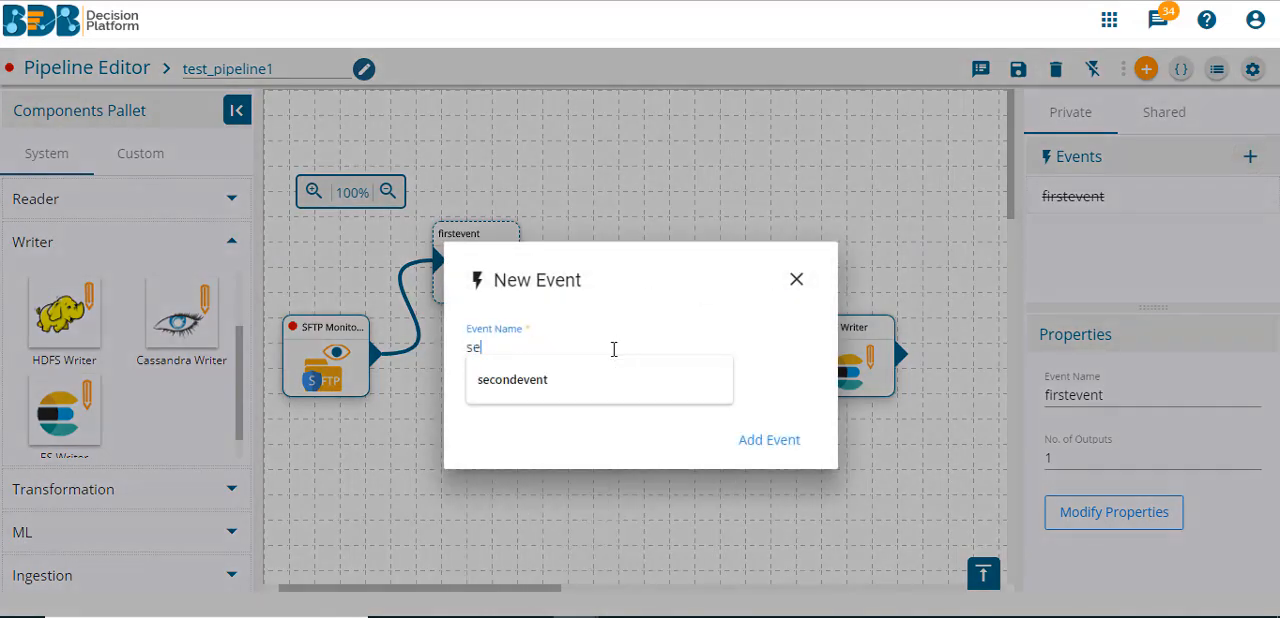
type("co")
key("Down")
key("Tab")
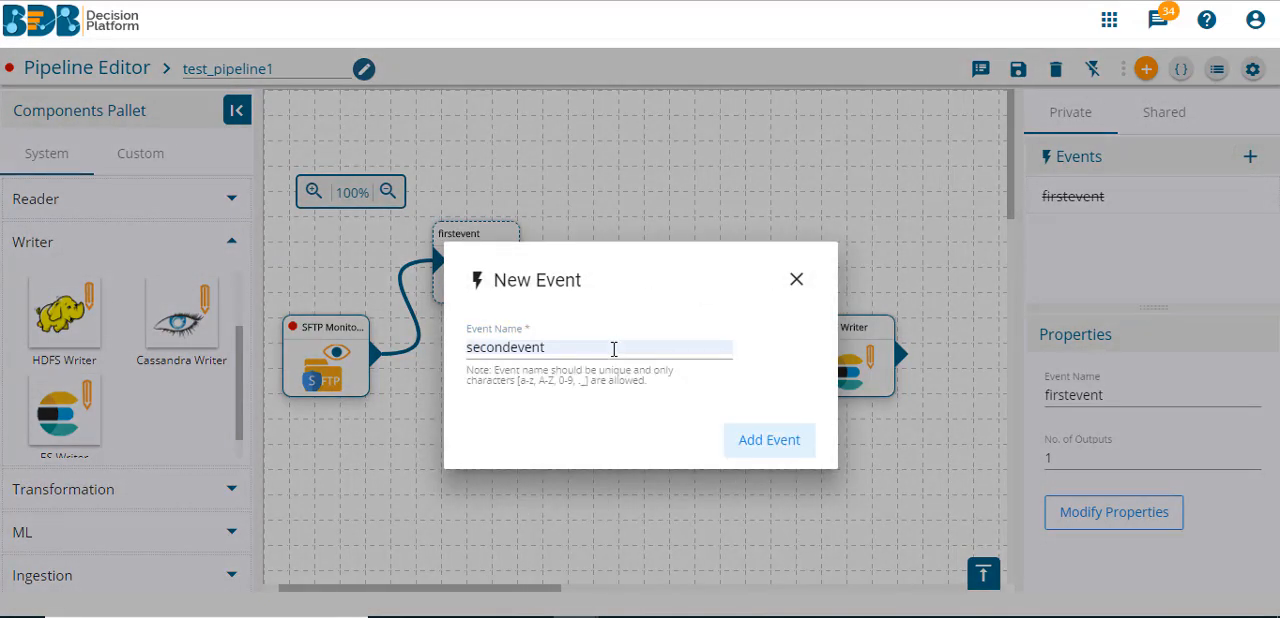
left_click(743, 437)
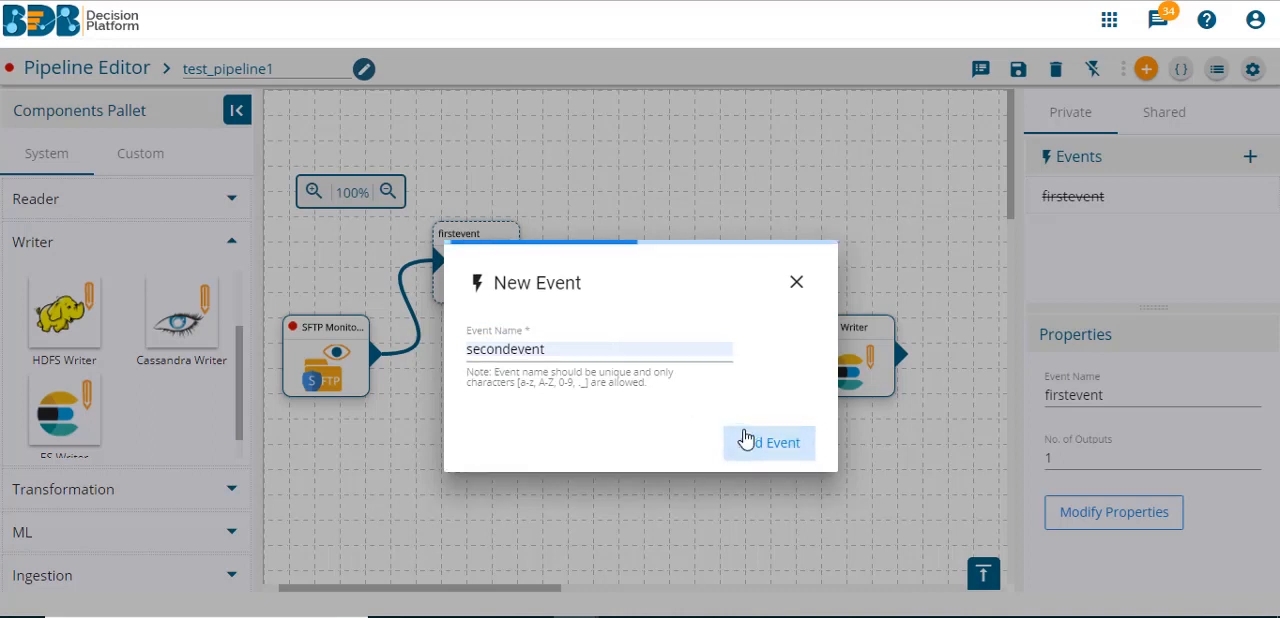
- Place secondevent on the canvas between SFTP Reader and ES Writer and link both components through it
left_click_drag(1077, 244, 737, 248)
left_click(737, 250)
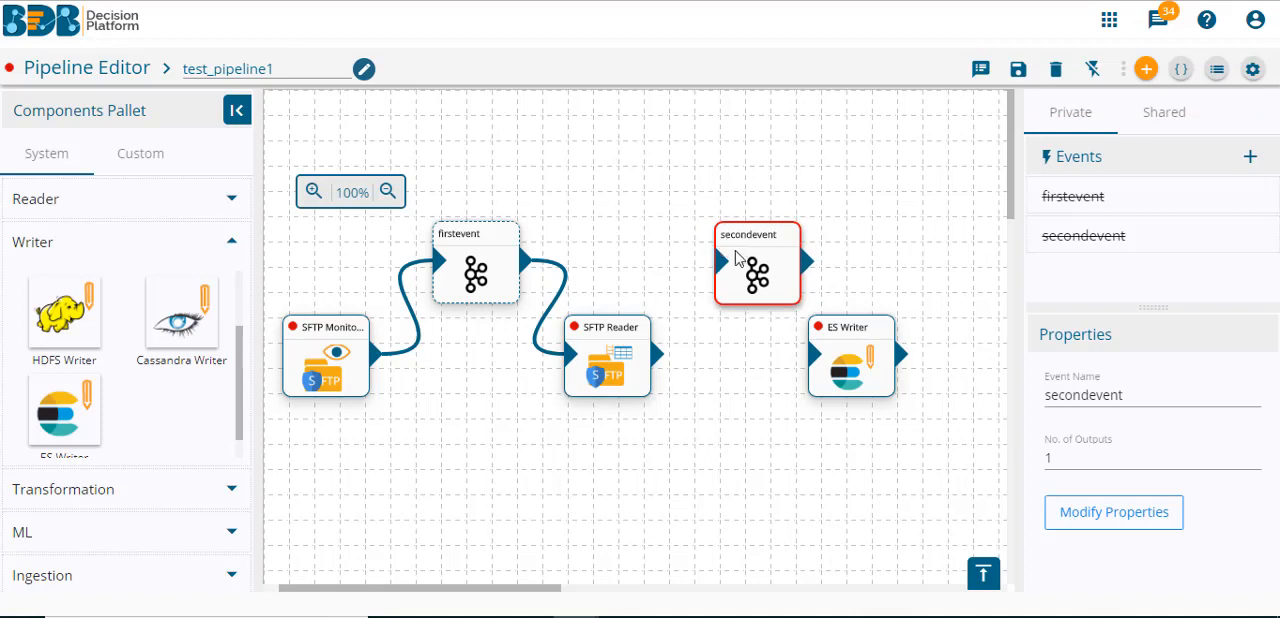
left_click(709, 257)
mouse_move(663, 355)
left_mouse_down()
mouse_move(718, 262)
mouse_move(738, 262)
mouse_move(815, 354)
mouse_move(858, 349)
left_mouse_up()
left_click(831, 458)
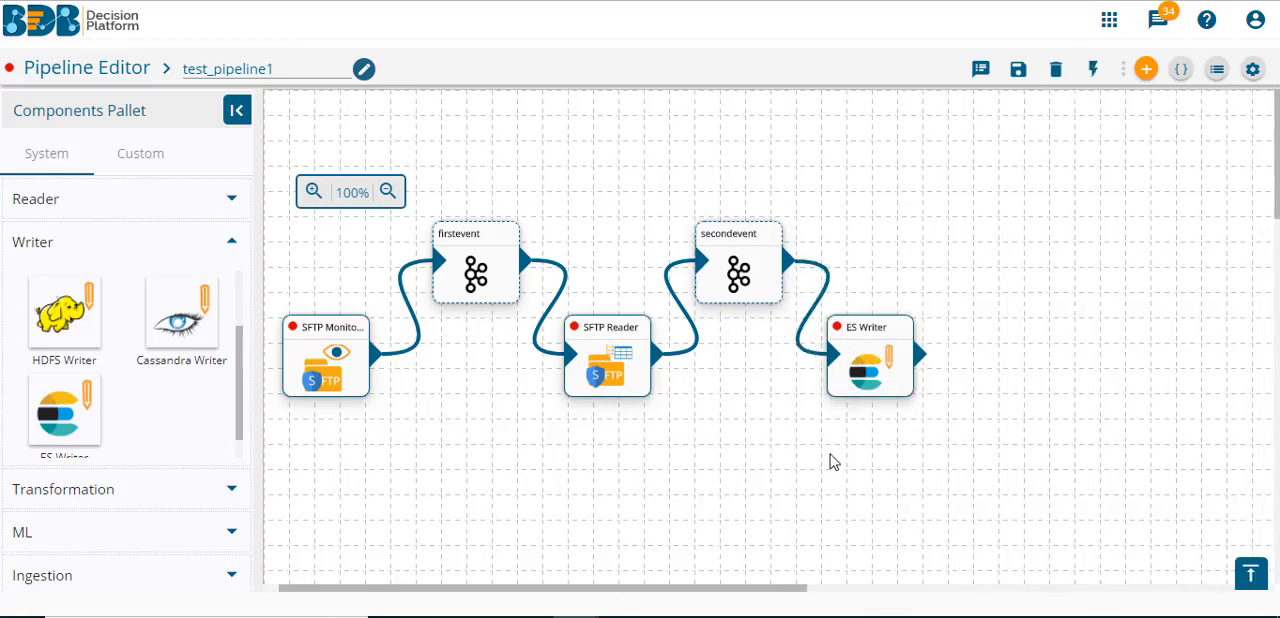
- Save and activate the pipeline test_pipeline1
left_click(1019, 70)
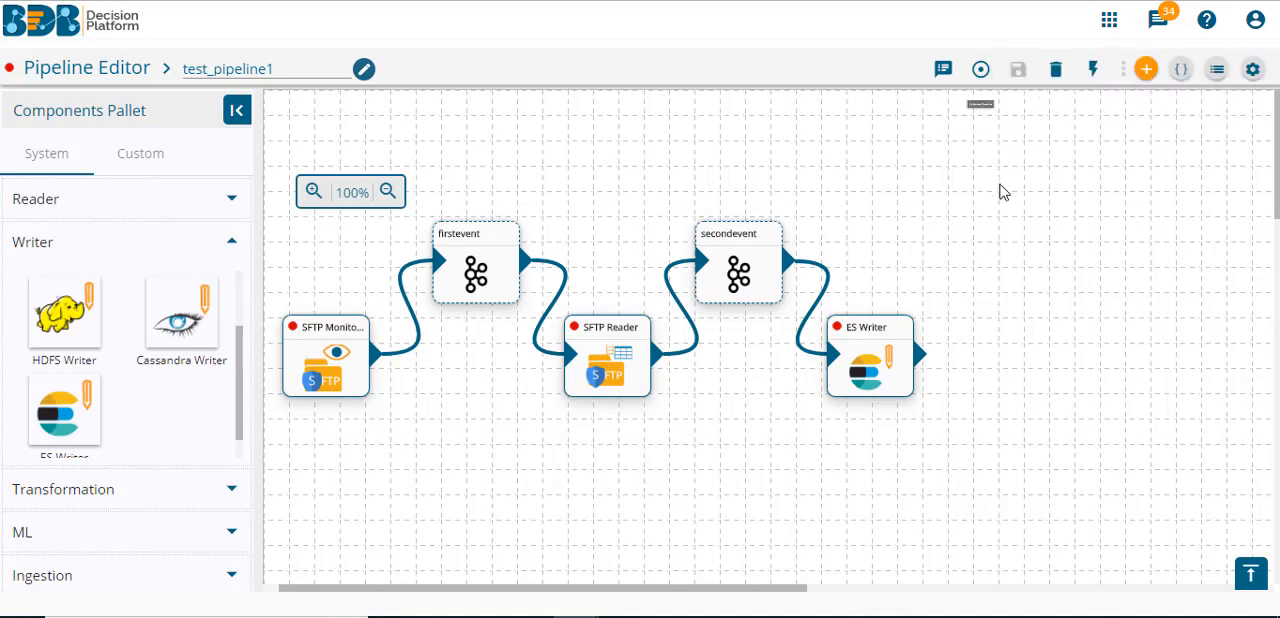
left_click(981, 70)
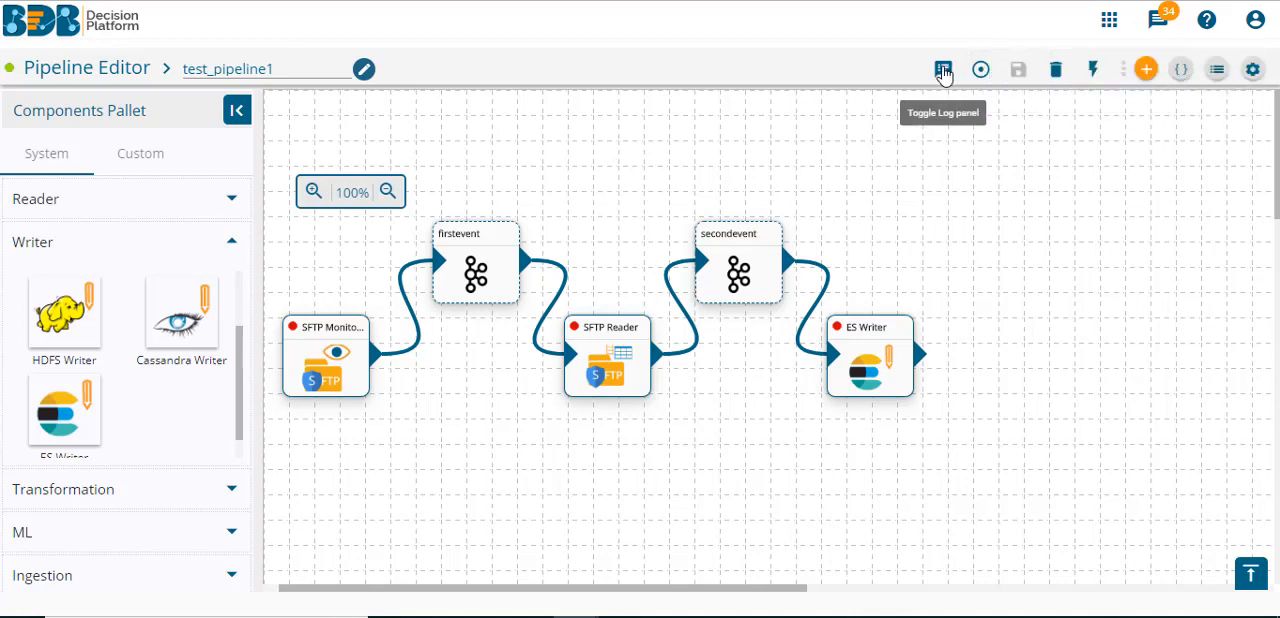
- Open the pipeline's advance logs and refresh them to check the status of each component
left_click(942, 72)
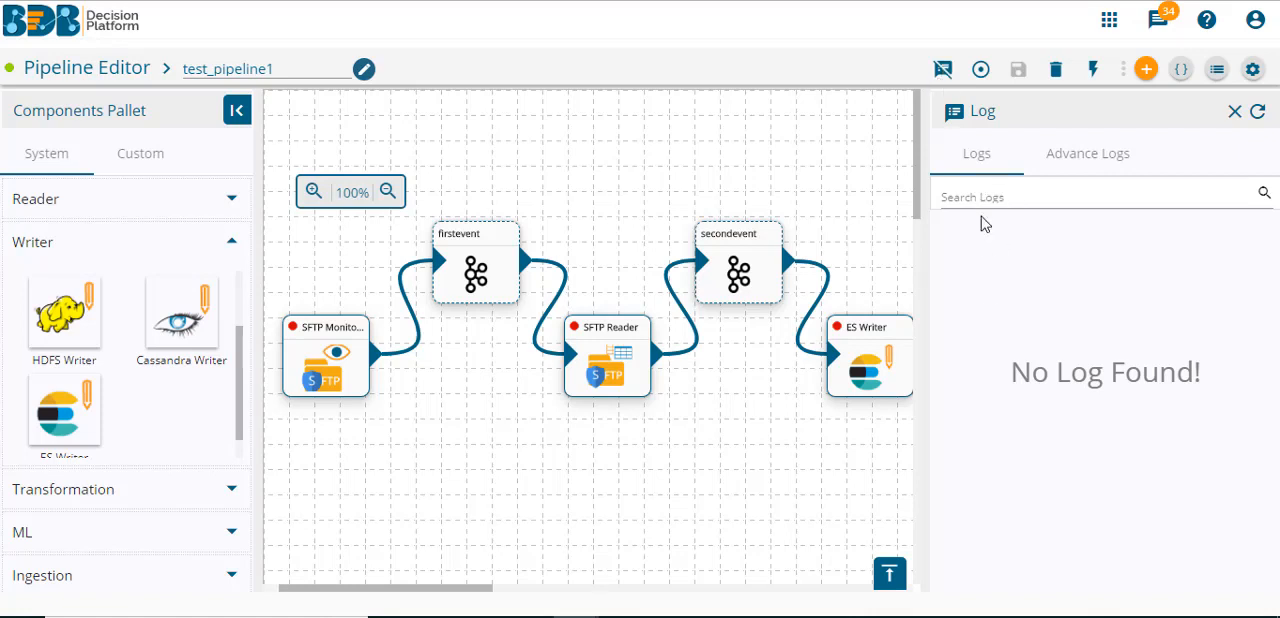
left_click(1111, 162)
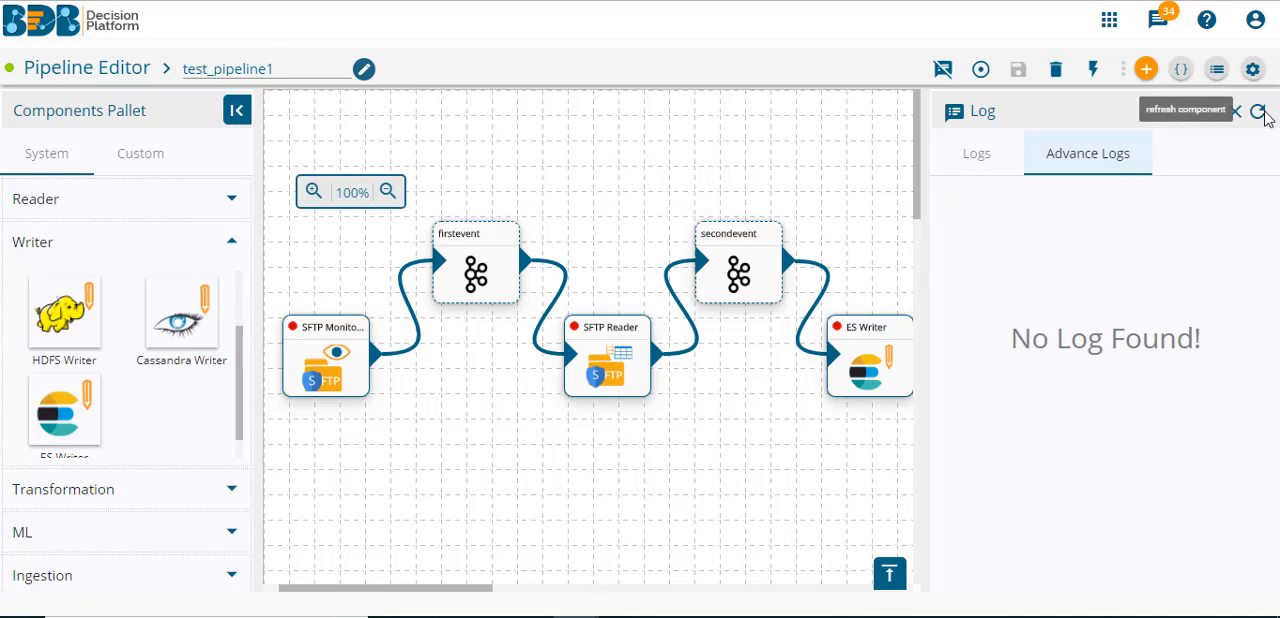
left_click(1262, 113)
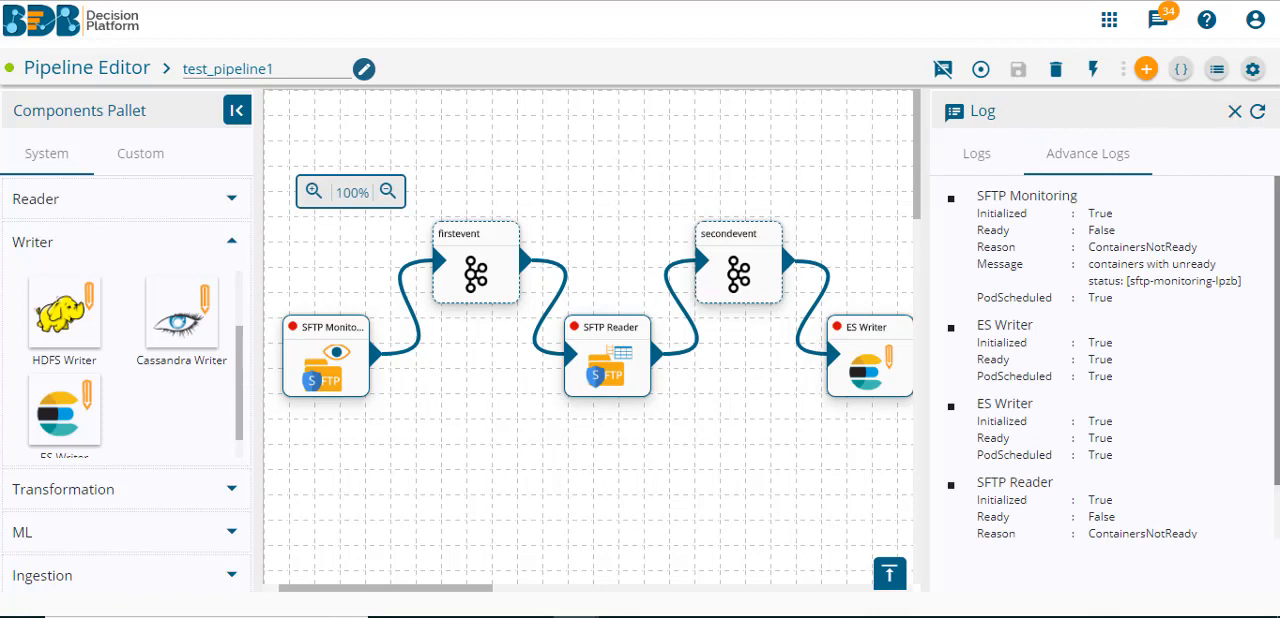
scroll(1113, 358, "down", 1)
scroll(1277, 302, "up", 1)
left_click(1258, 112)
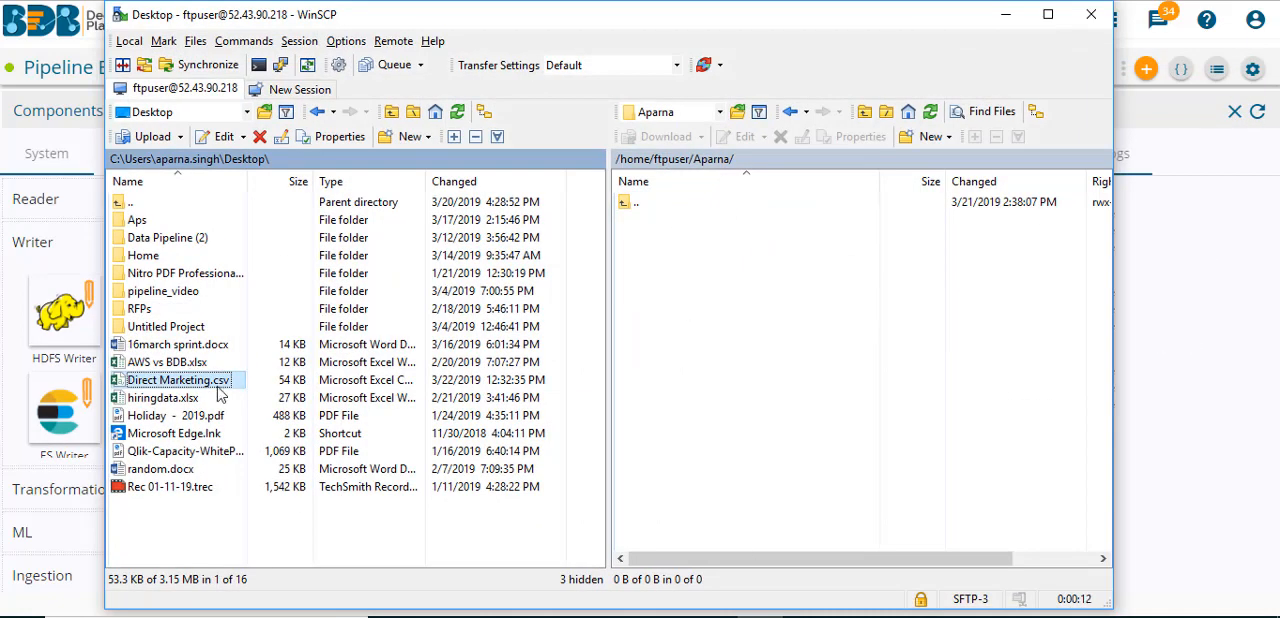
- Switch to WinSCP, upload Direct Marketing.csv from the local Desktop to the open remote folder, and return to the Pipeline Editor
left_click_drag(204, 389, 579, 355)
left_click_drag(797, 308, 797, 308)
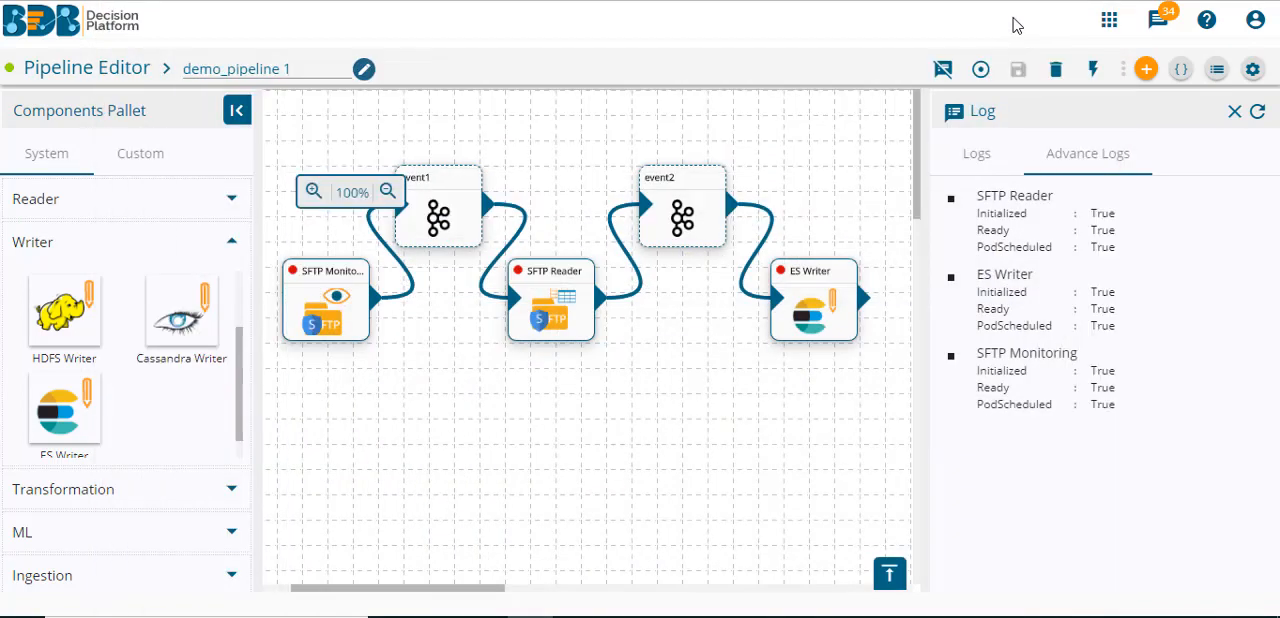
left_click(1008, 18)
- Refresh the logs of demo_pipeline 1 and examine the component status and the processing of Direct Marketing.csv
left_click(1258, 114)
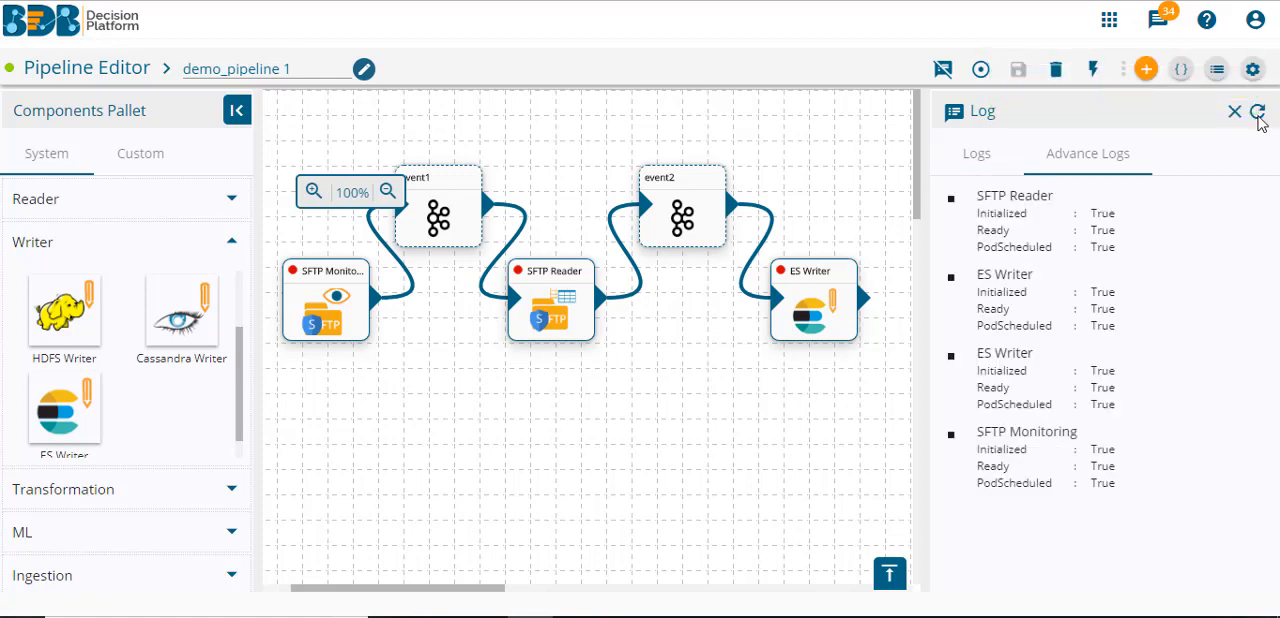
left_click(1258, 114)
left_click(994, 163)
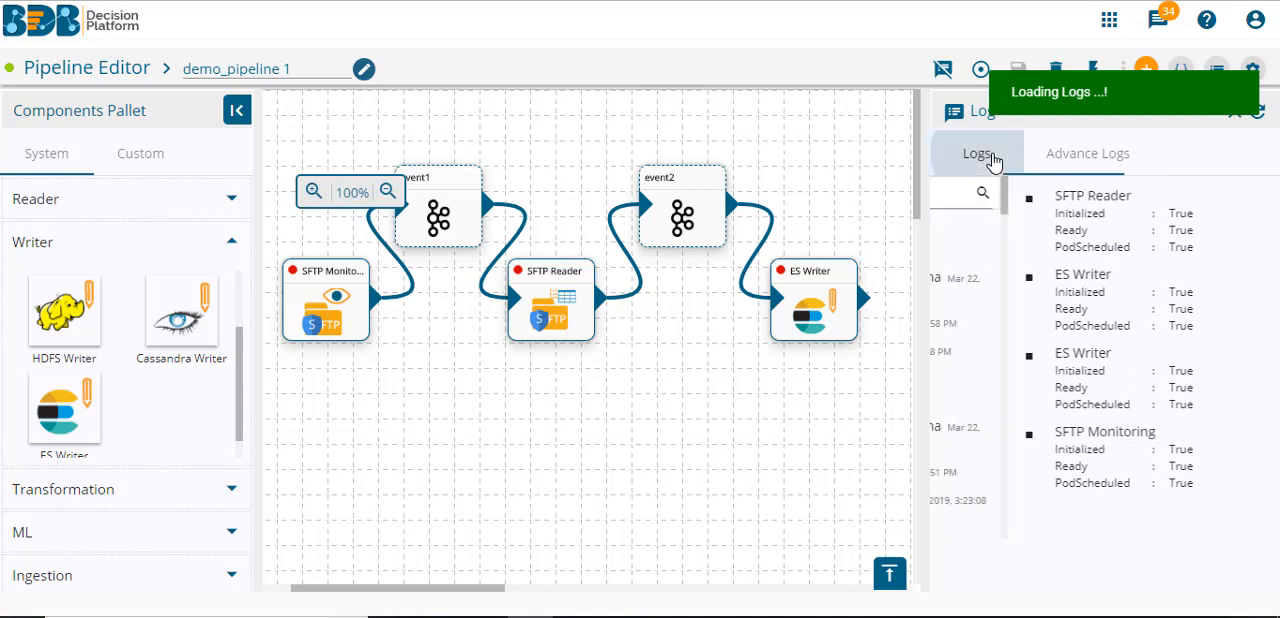
left_click(1260, 114)
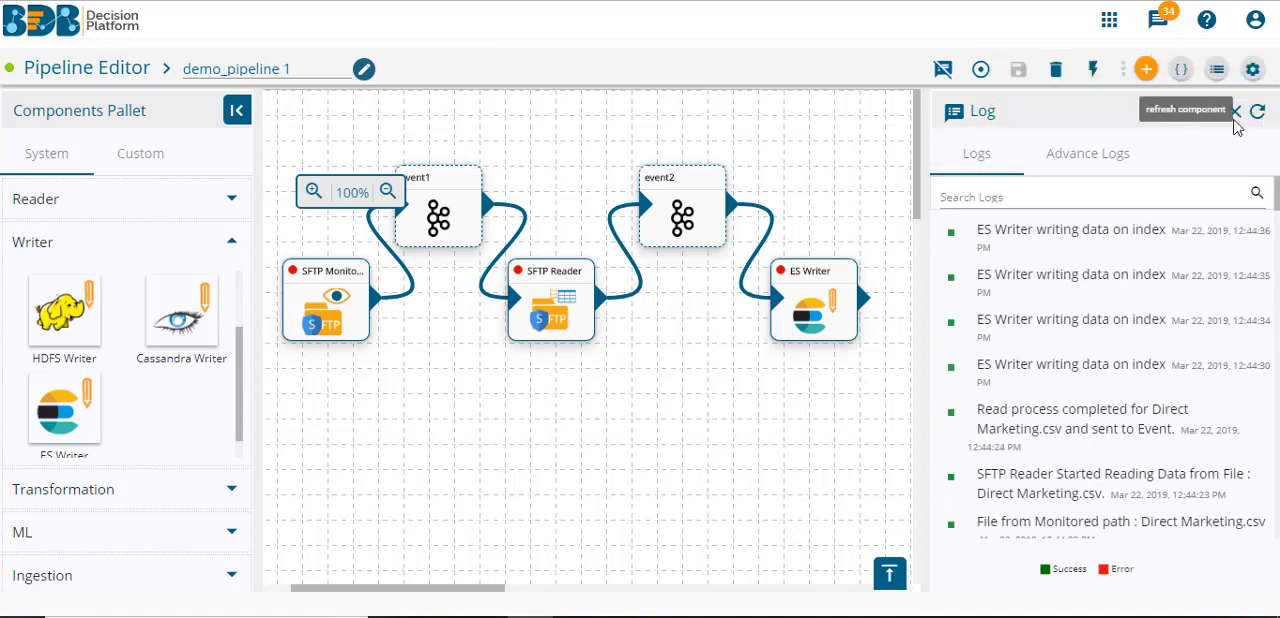
left_click(1083, 157)
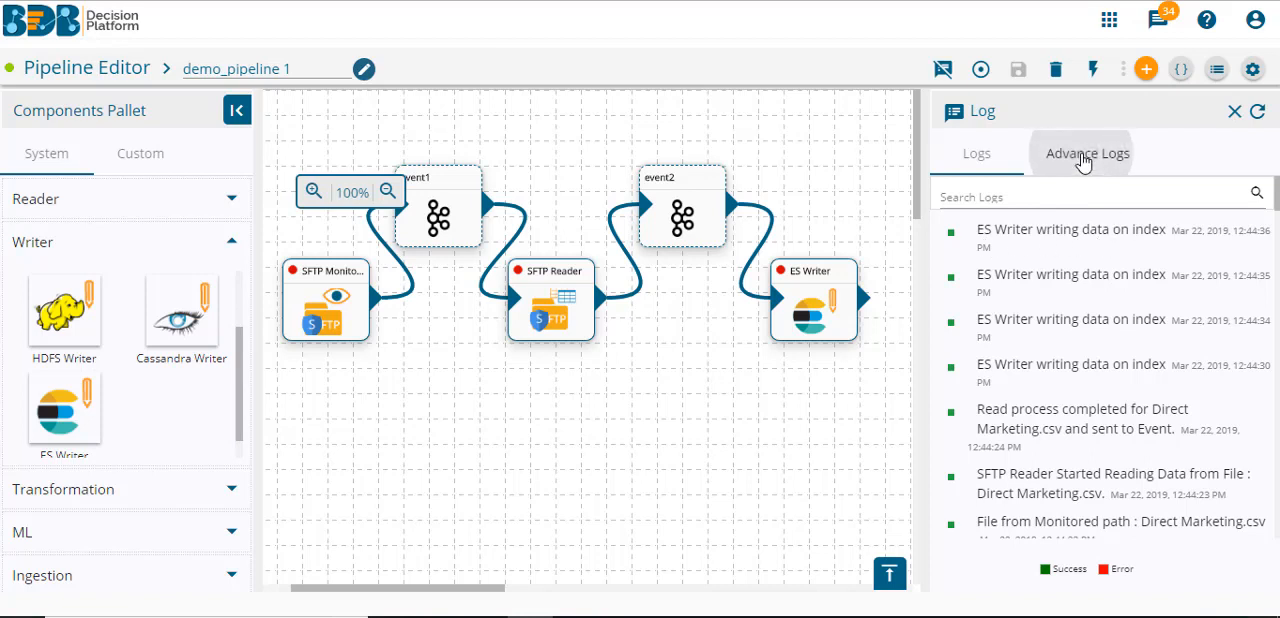